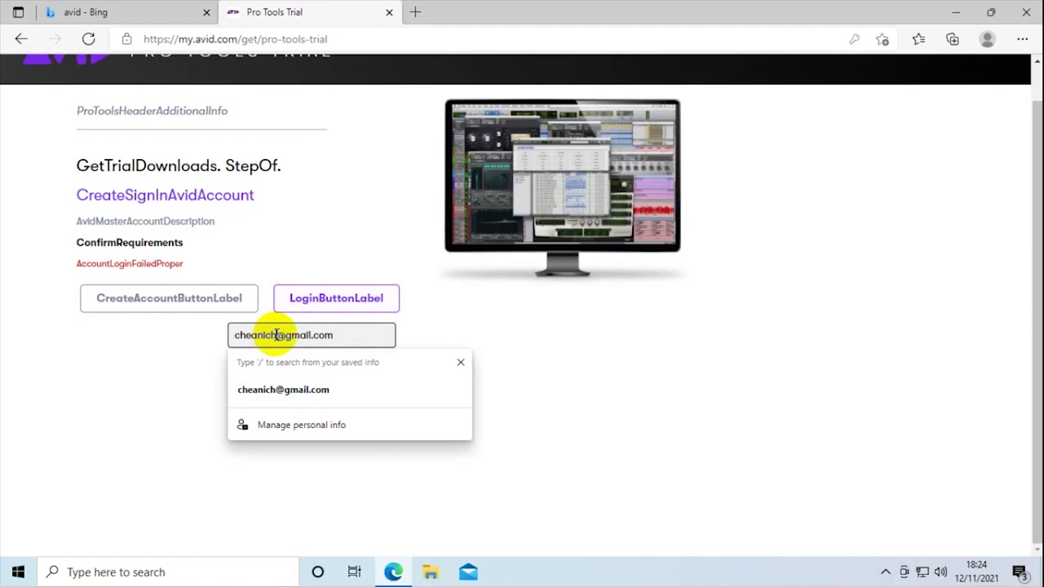
- Complete the account email, submit the Avid sign-in, and open a new browser tab
text(018)
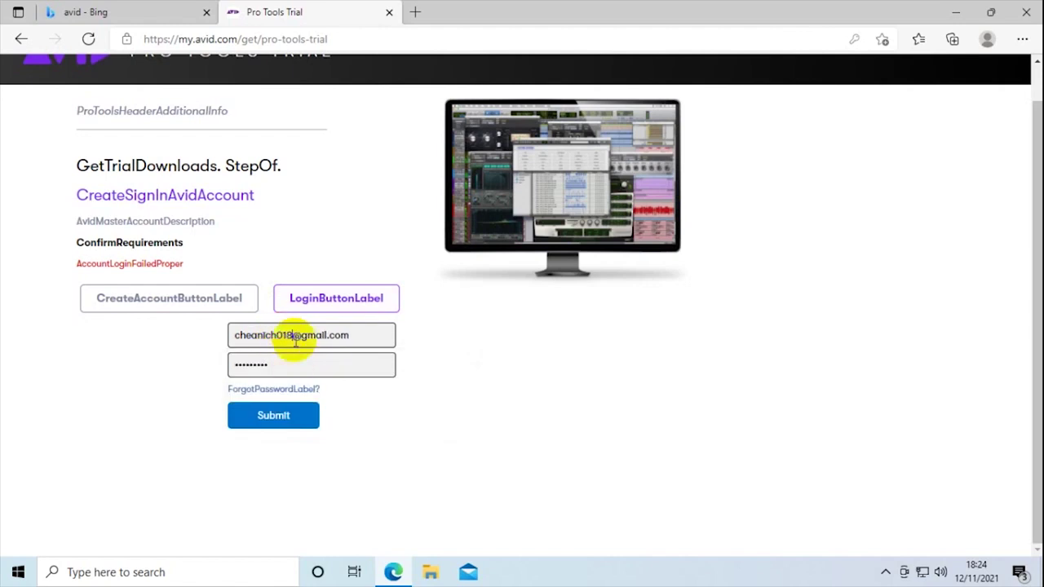
click(273, 415)
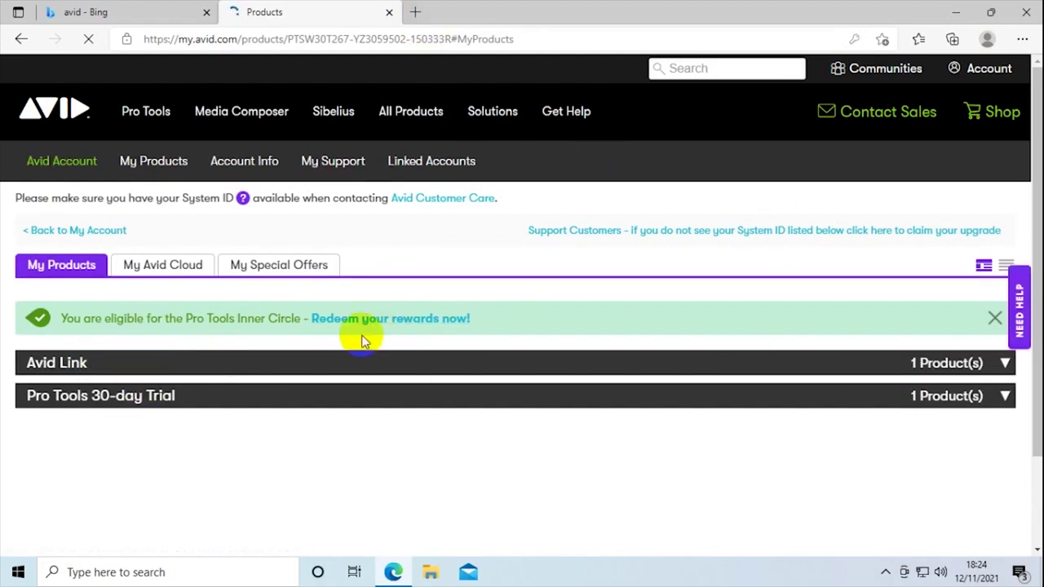
click(416, 13)
- Search 'gmail' in the new tab and go to the Gmail sign-in page
click(361, 156)
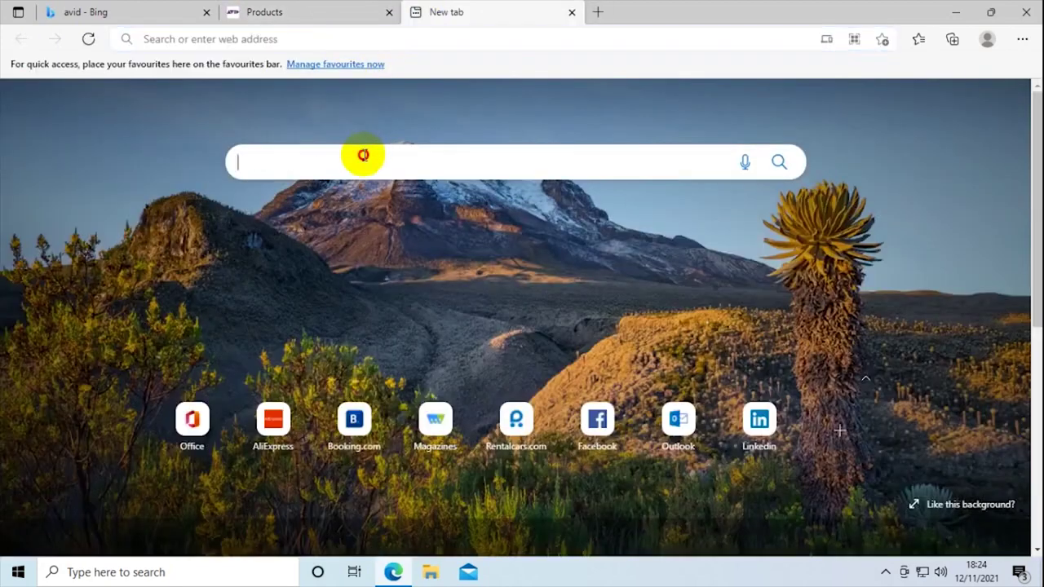
text(gmail login)
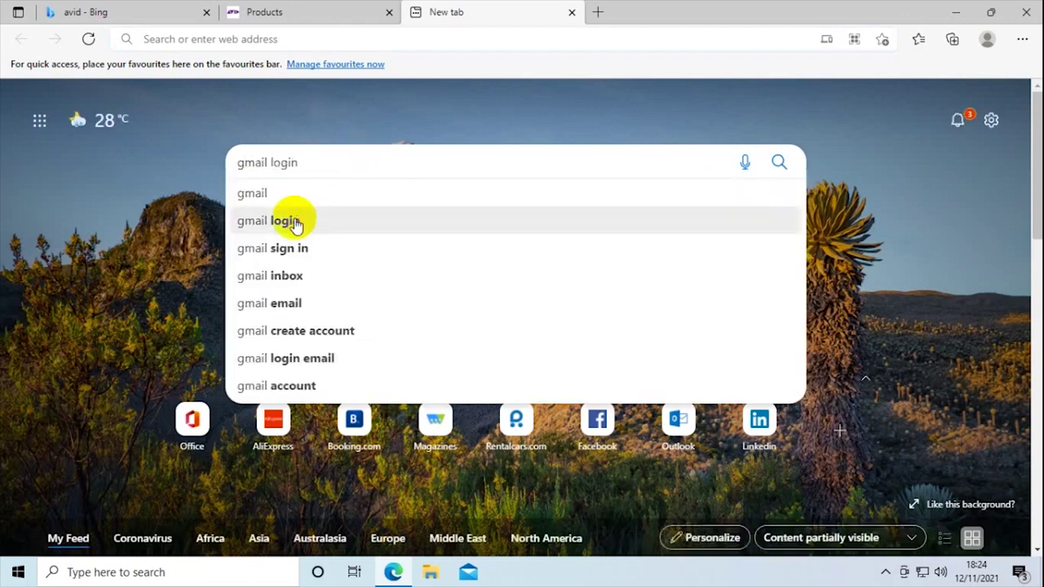
click(293, 221)
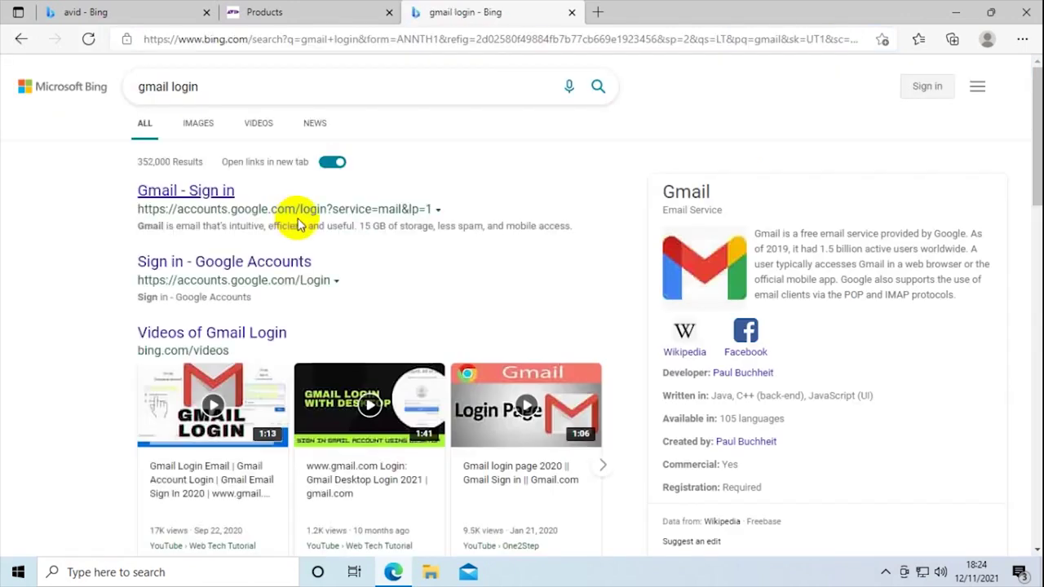
click(212, 192)
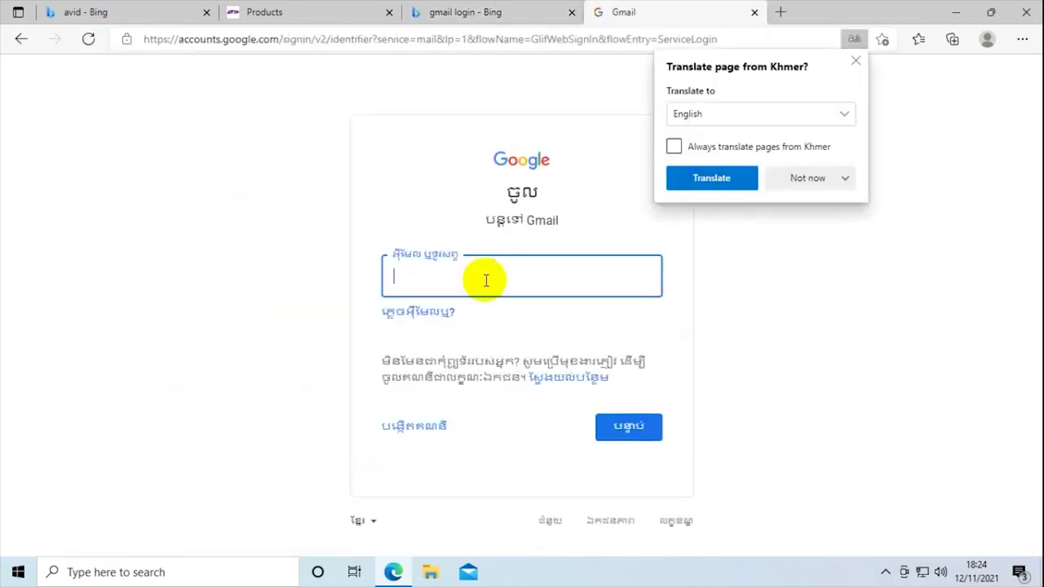
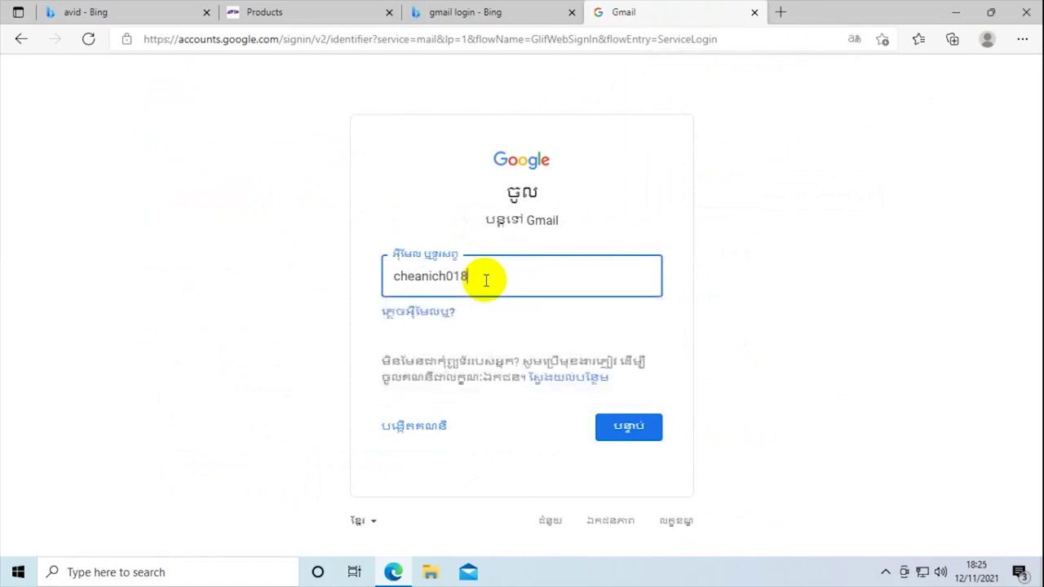
- Sign in to Gmail with the account email and password
click(613, 418)
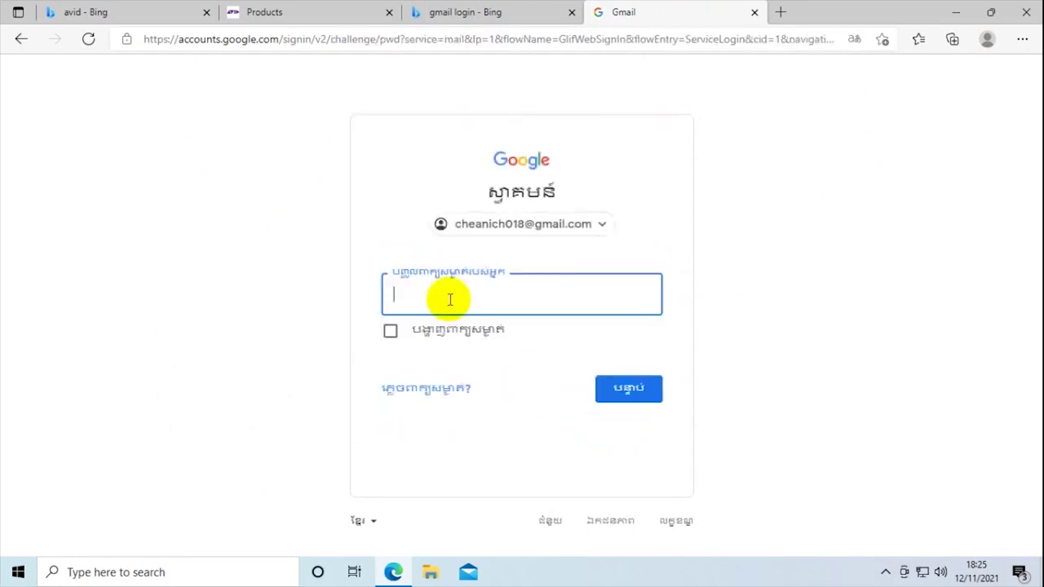
text(•••••••••)
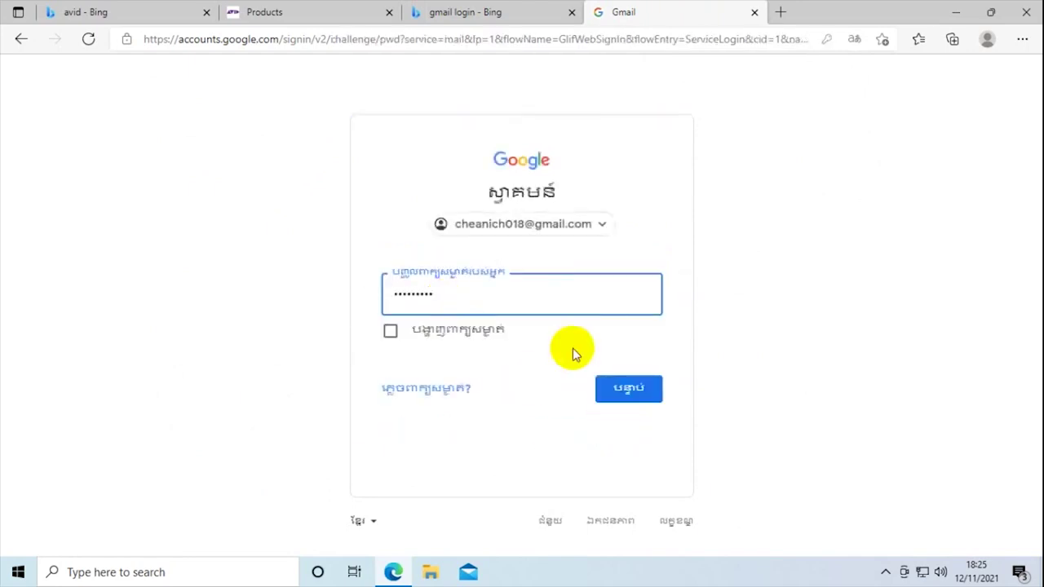
click(630, 389)
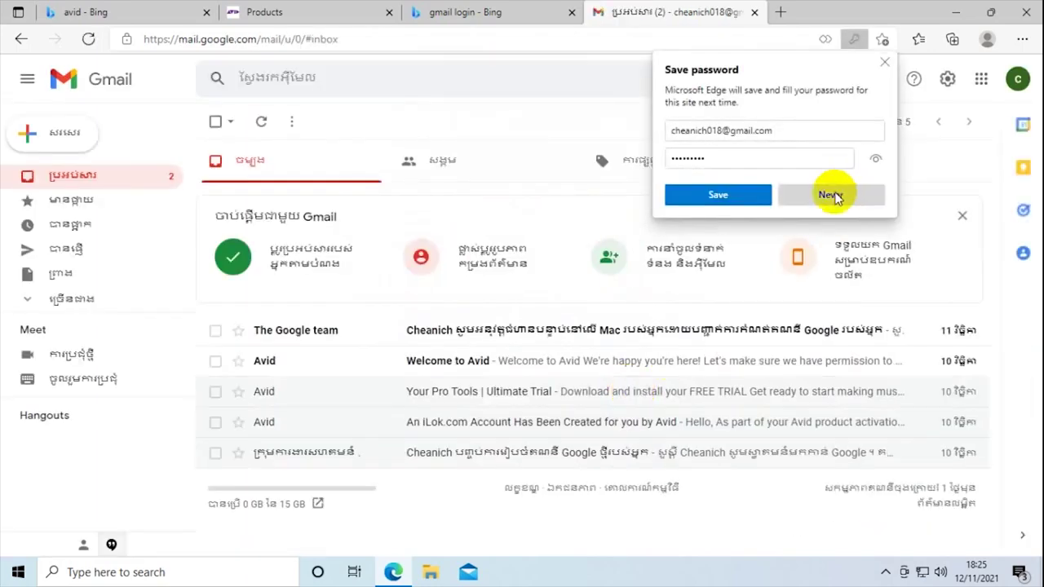
- Decline saving the password and download the Windows (2.3 GB) trial from the 'Your Pro Tools | Ultimate Trial' email
click(830, 193)
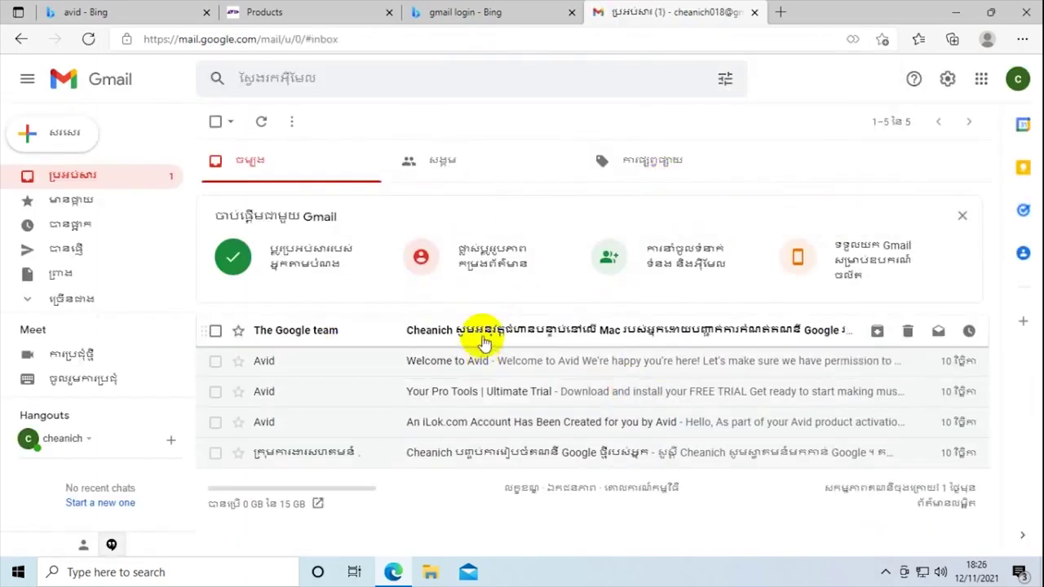
click(478, 389)
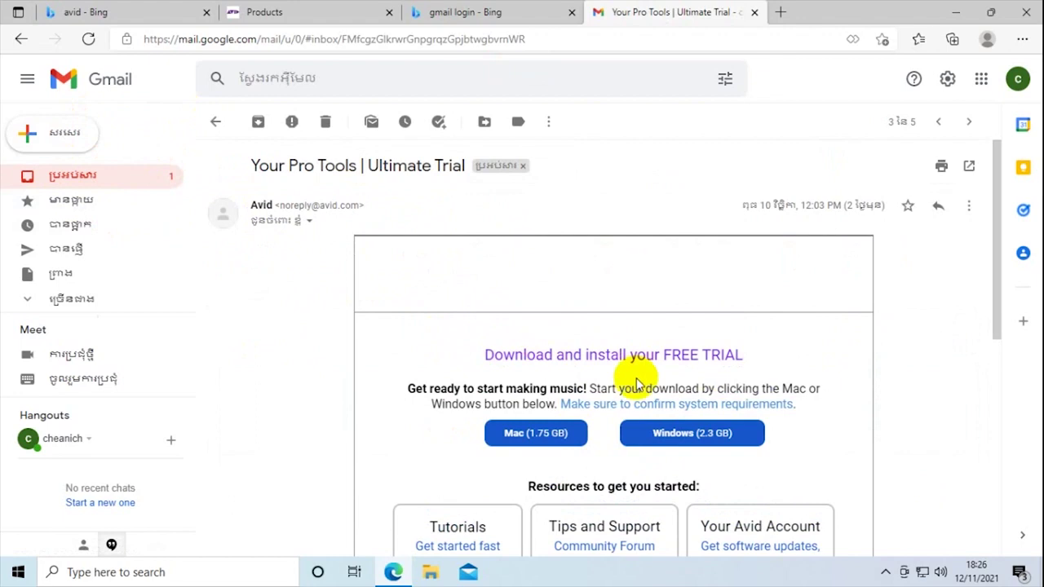
scroll(639, 385, down, 4)
scroll(660, 263, up, 3)
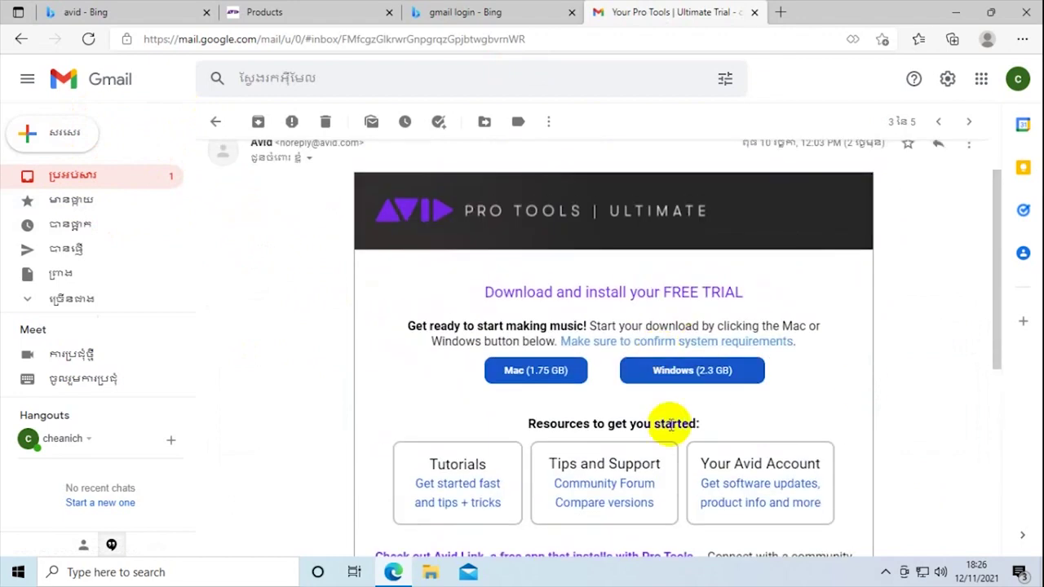
click(668, 377)
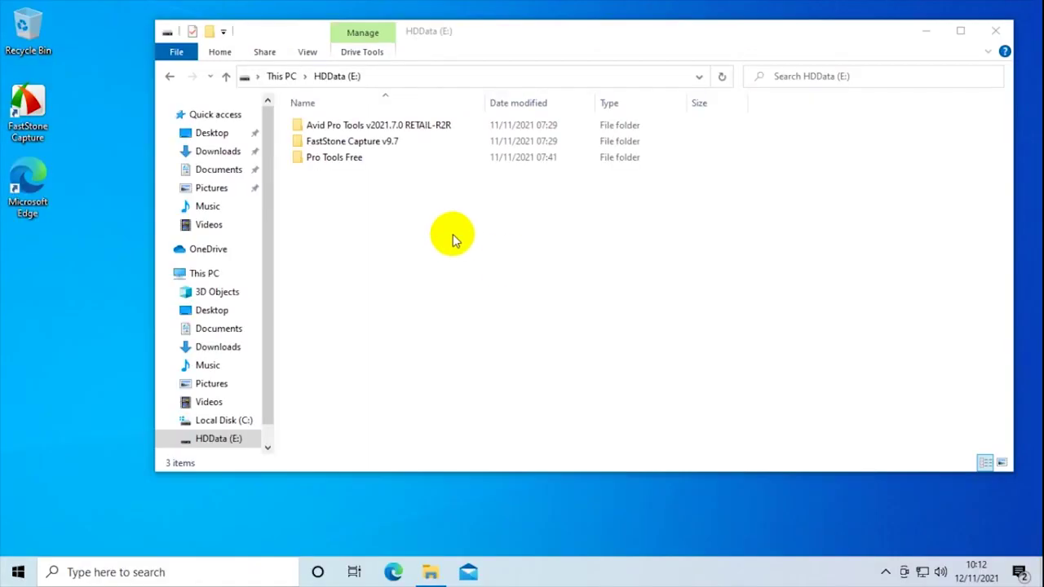
- Run setup from the Pro Tools Free folder in English and install the required support components
double_click(343, 157)
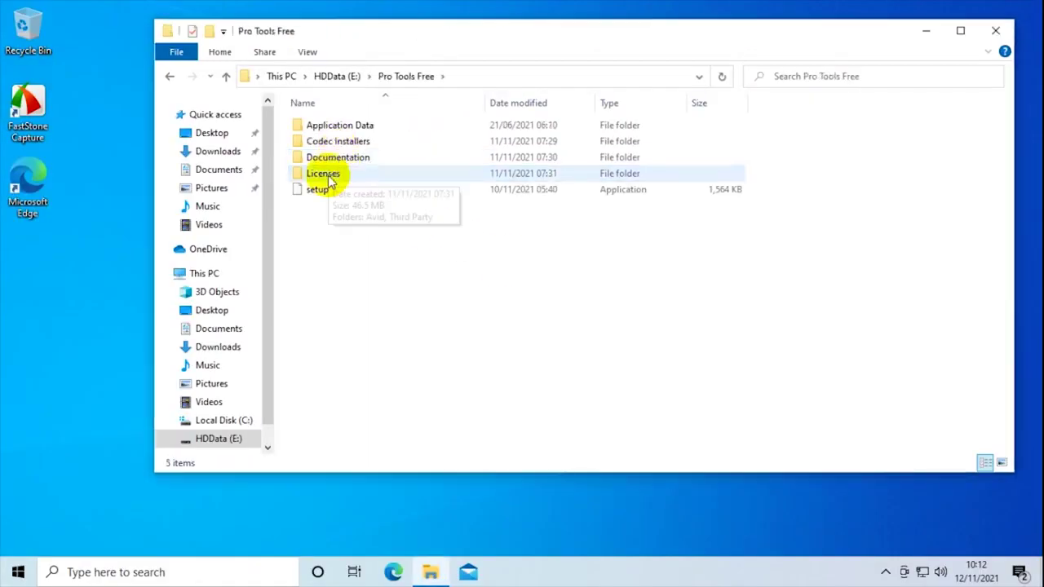
click(326, 193)
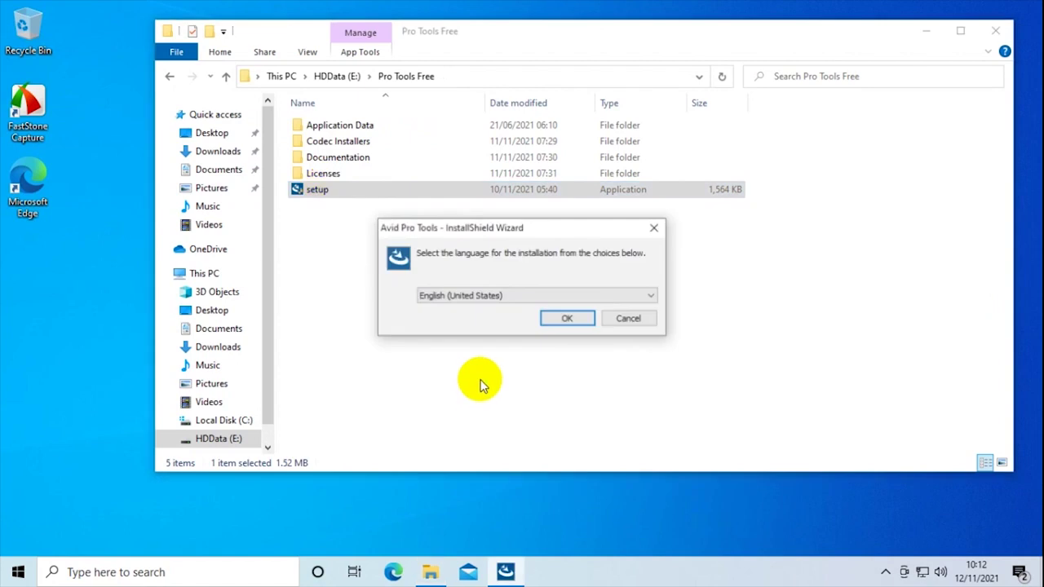
click(561, 317)
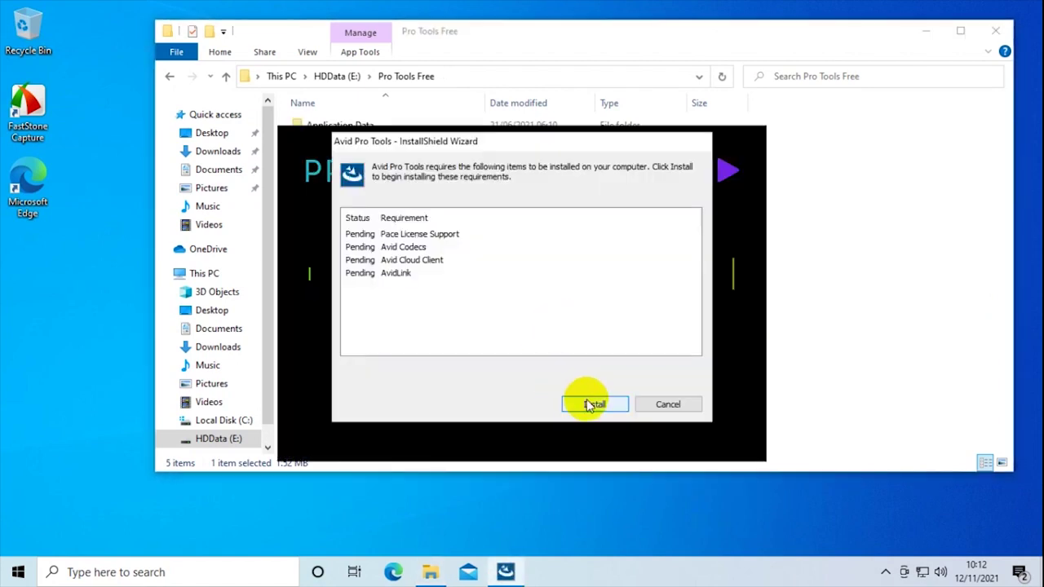
click(592, 401)
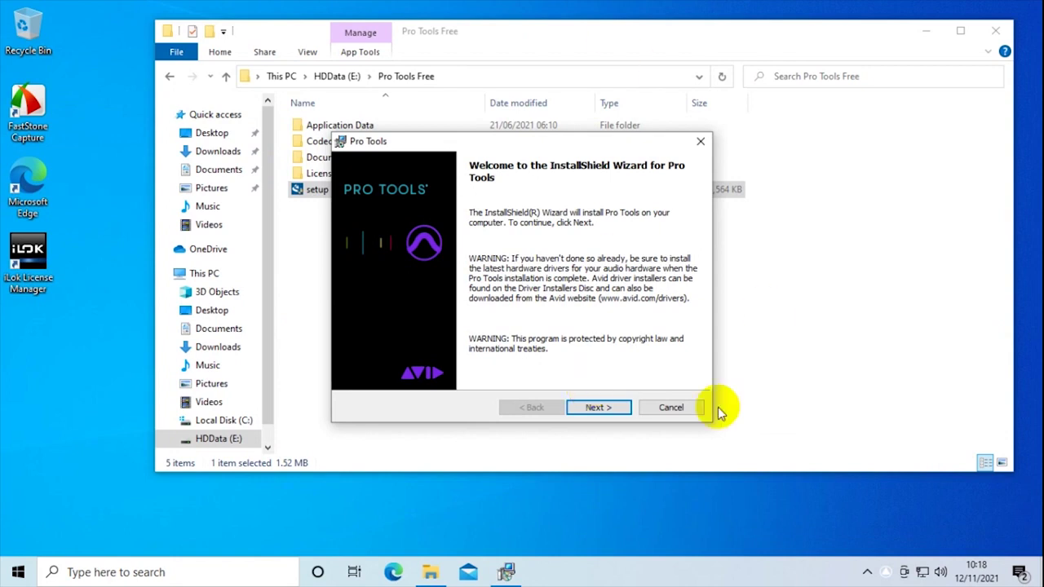
- Accept the license agreement, install Pro Tools, and finish the wizard
click(610, 409)
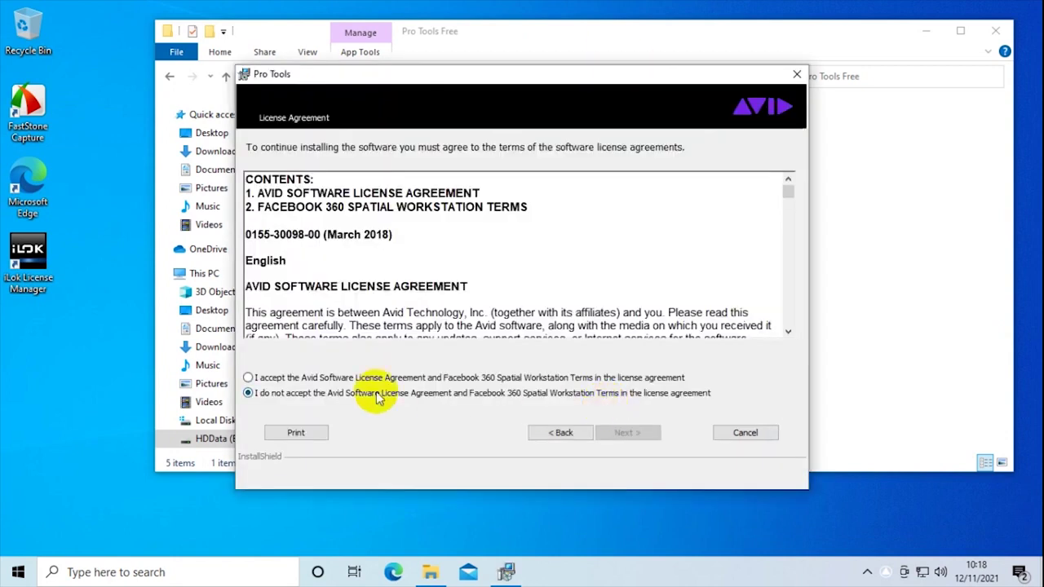
click(253, 378)
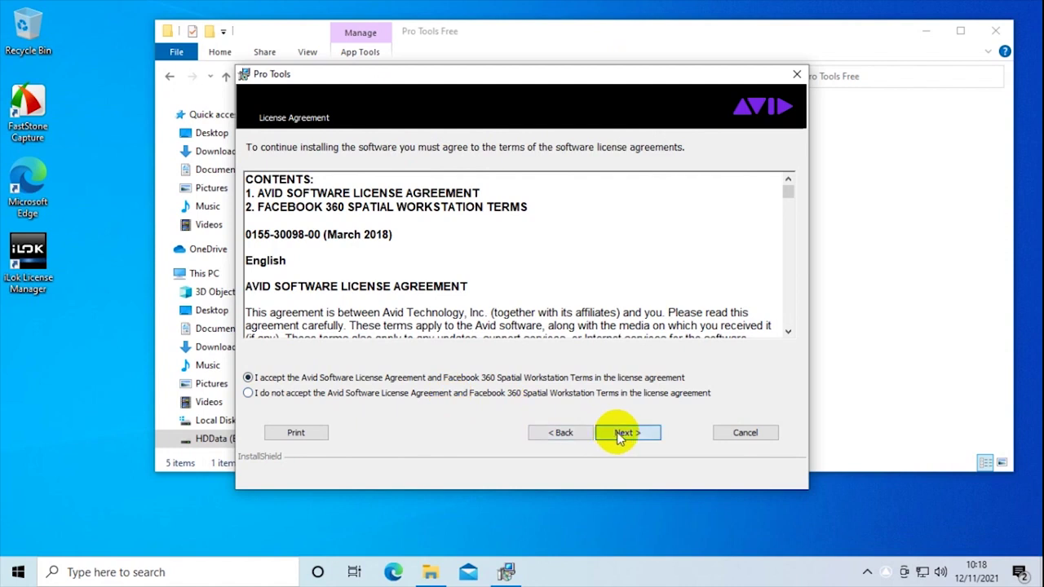
click(617, 432)
click(606, 410)
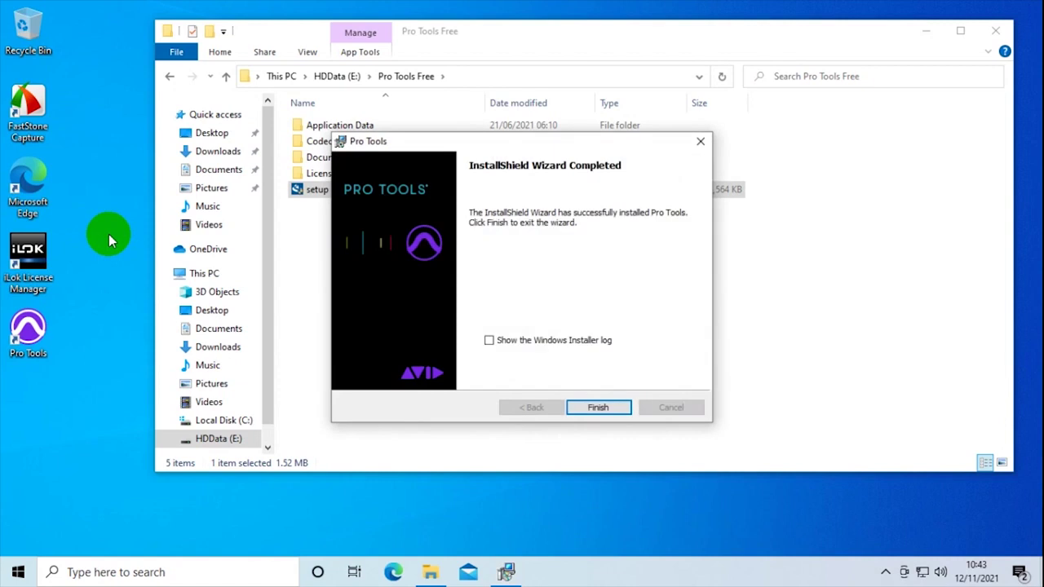
click(599, 408)
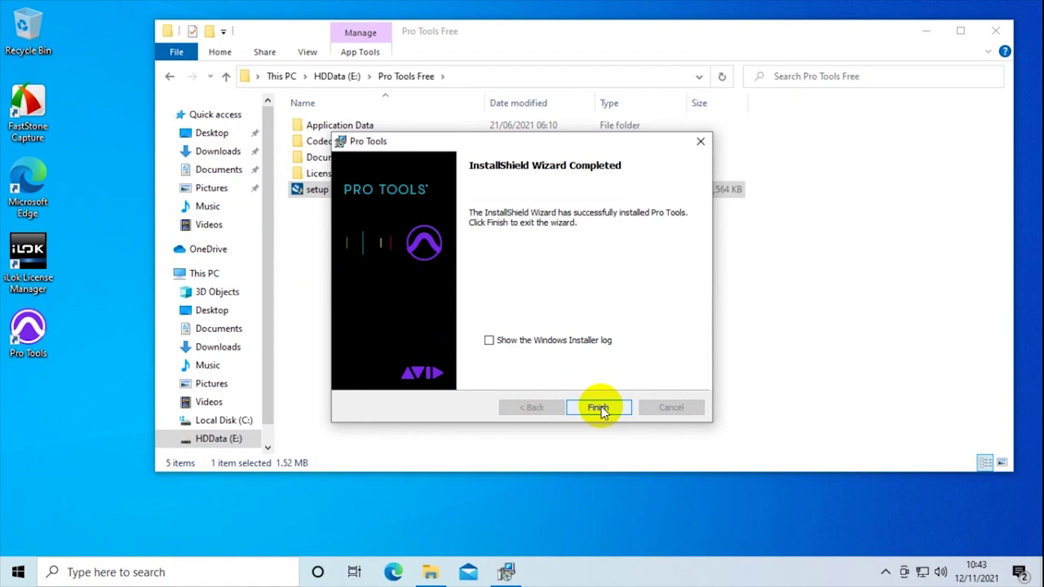
- Close the completed installer and confirm the restart prompt
click(599, 408)
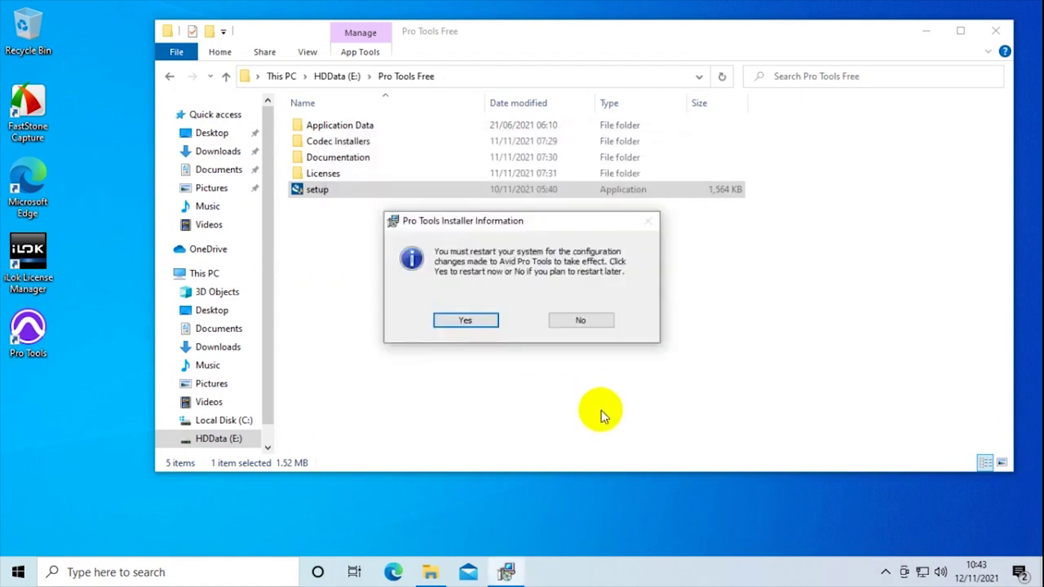
click(884, 573)
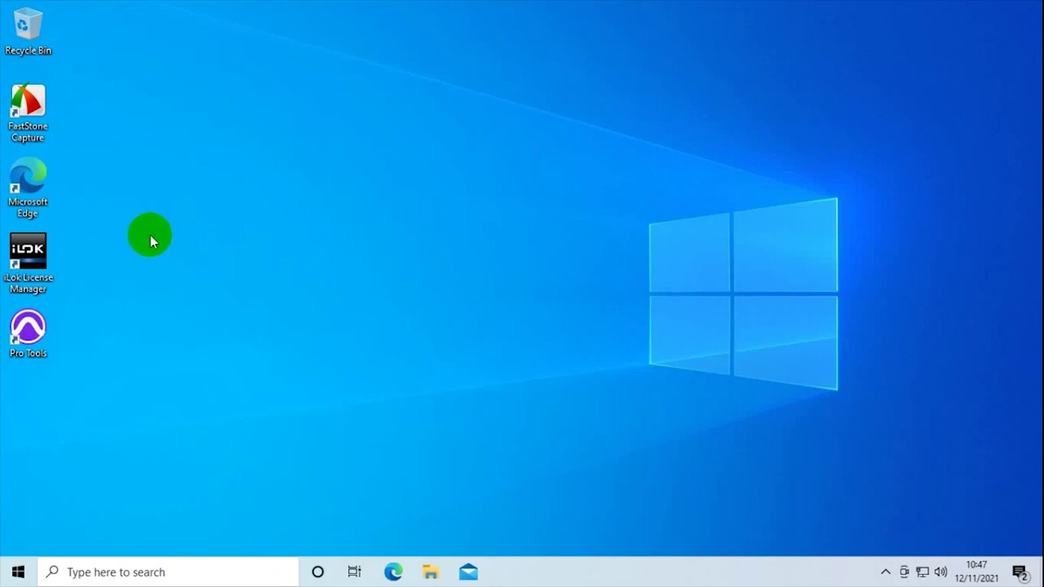
- Launch Pro Tools from the desktop and bring the Pro Tools Perpetual Software Activation window forward
double_click(26, 326)
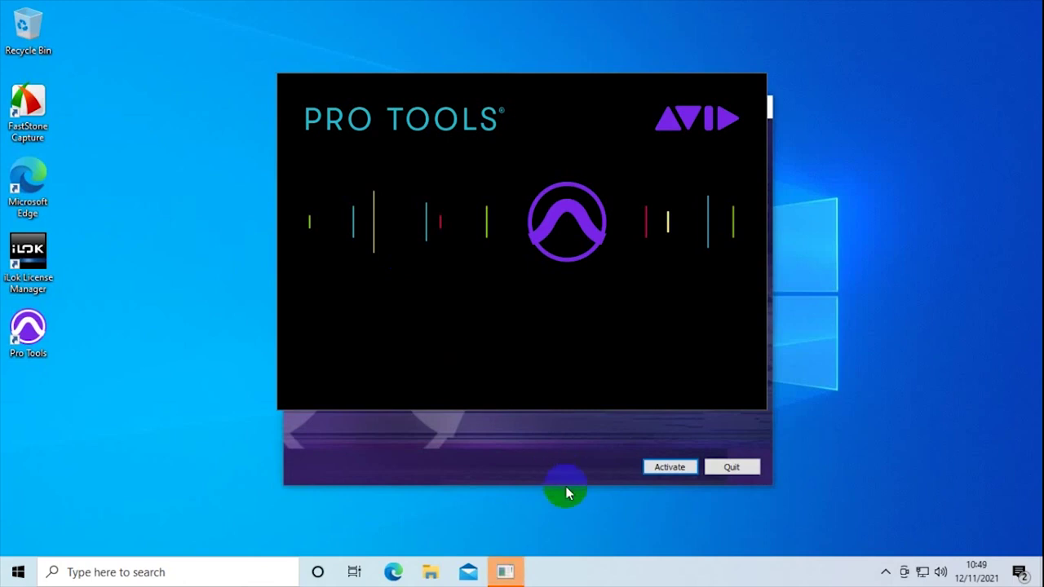
click(592, 470)
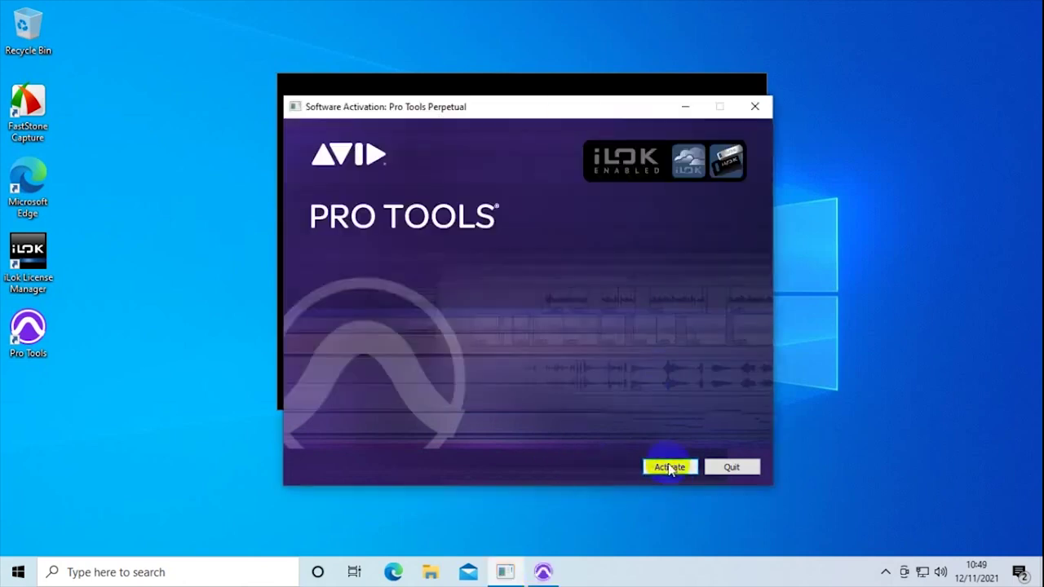
- Activate Pro Tools by signing in to the iLok account and moving the cloud session to this computer
click(670, 469)
click(662, 468)
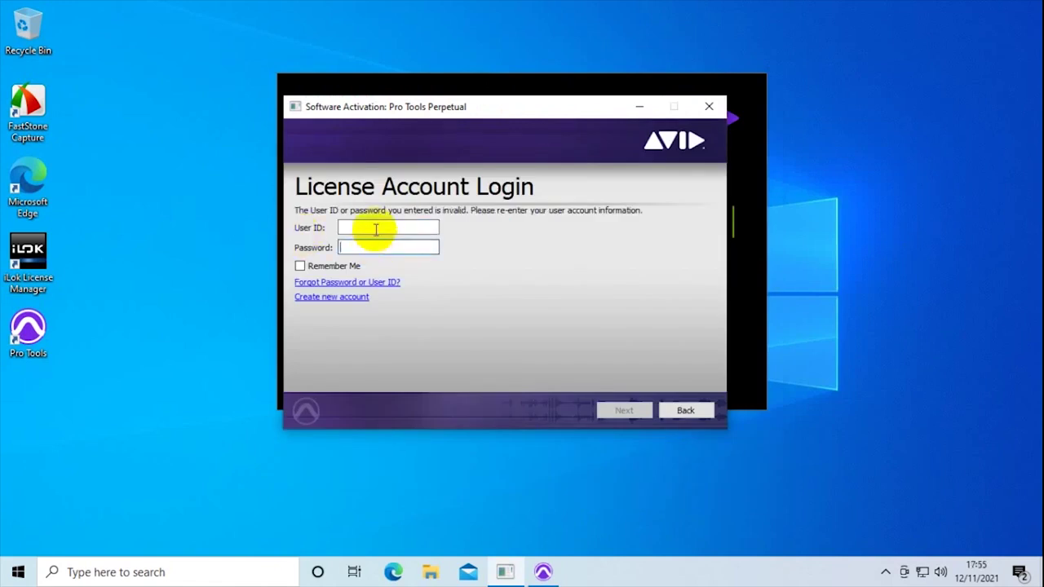
click(375, 228)
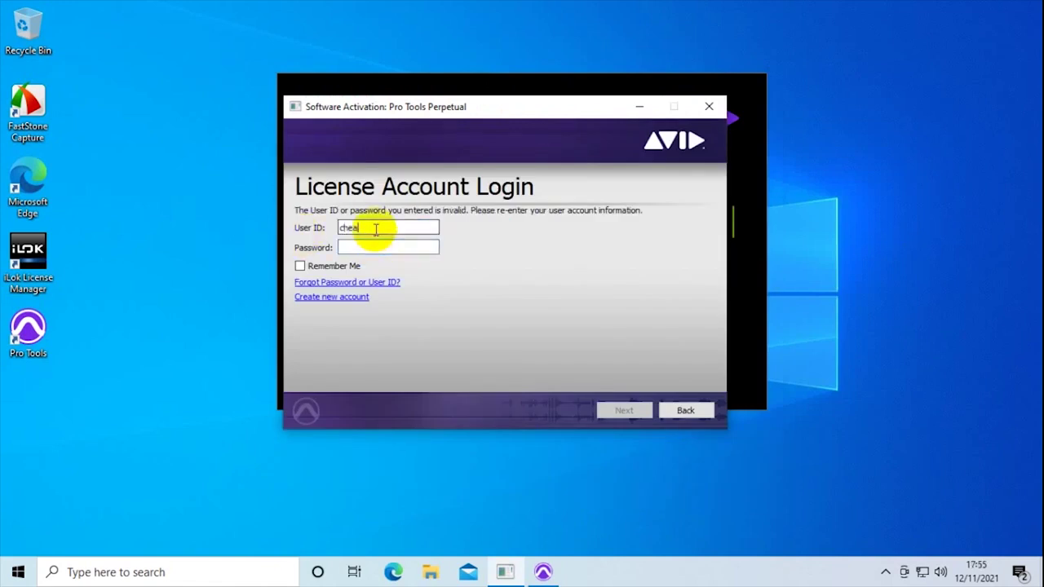
click(376, 247)
text(••)
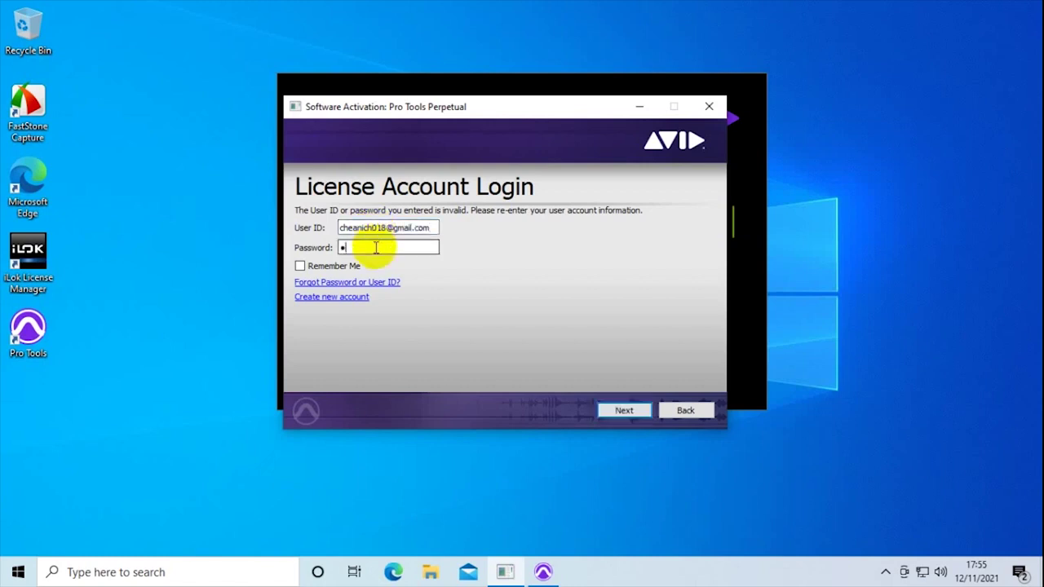
text(•••••••••)
click(623, 410)
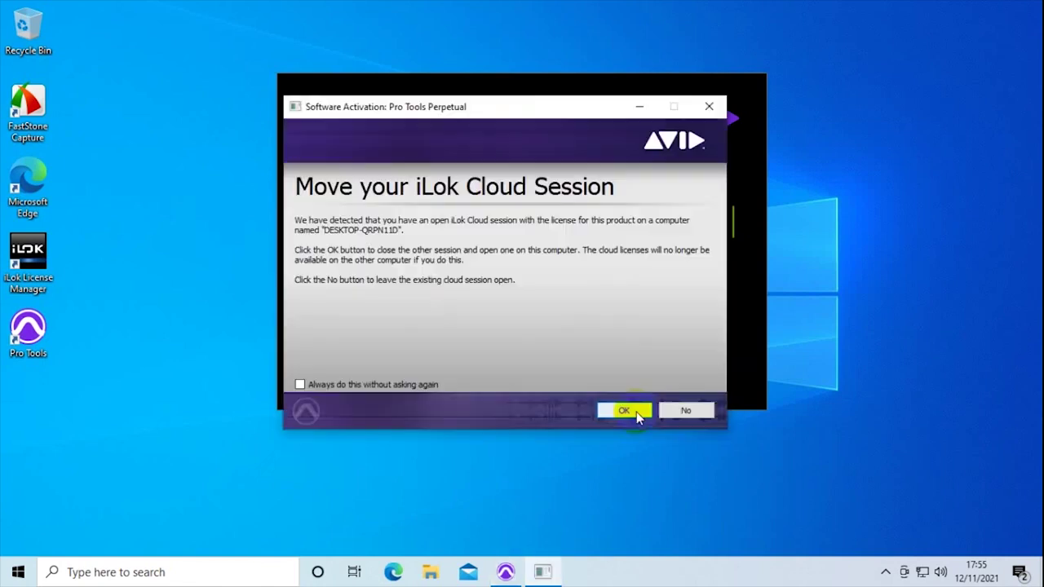
click(624, 410)
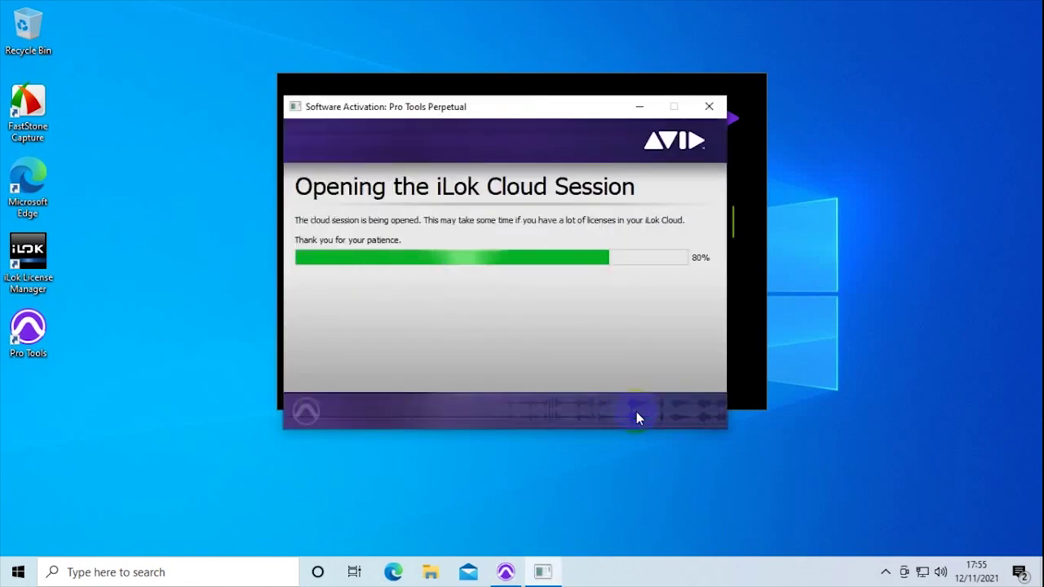
click(680, 411)
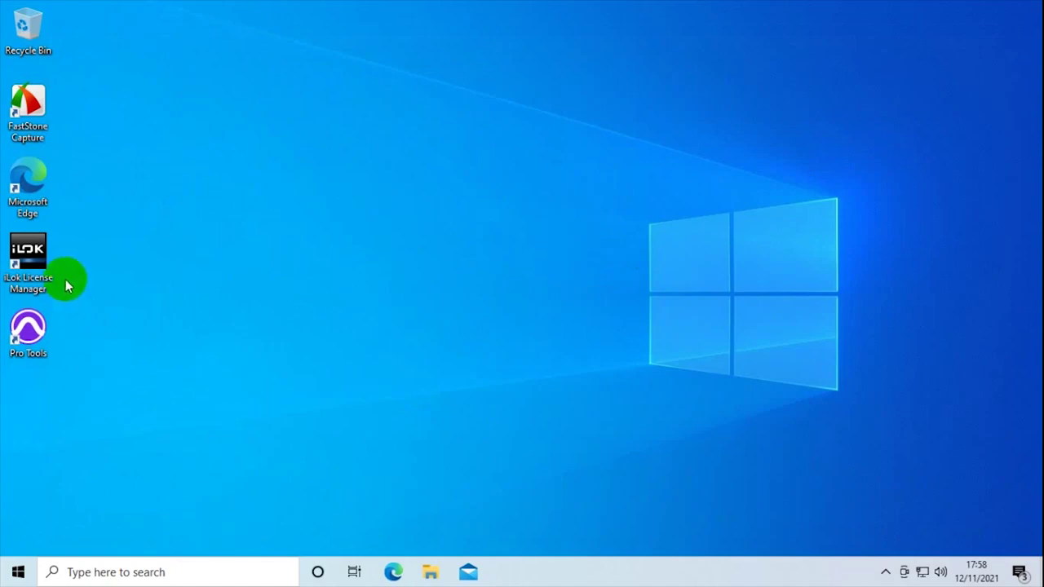
- Launch iLok License Manager from its desktop icon
click(45, 276)
double_click(45, 276)
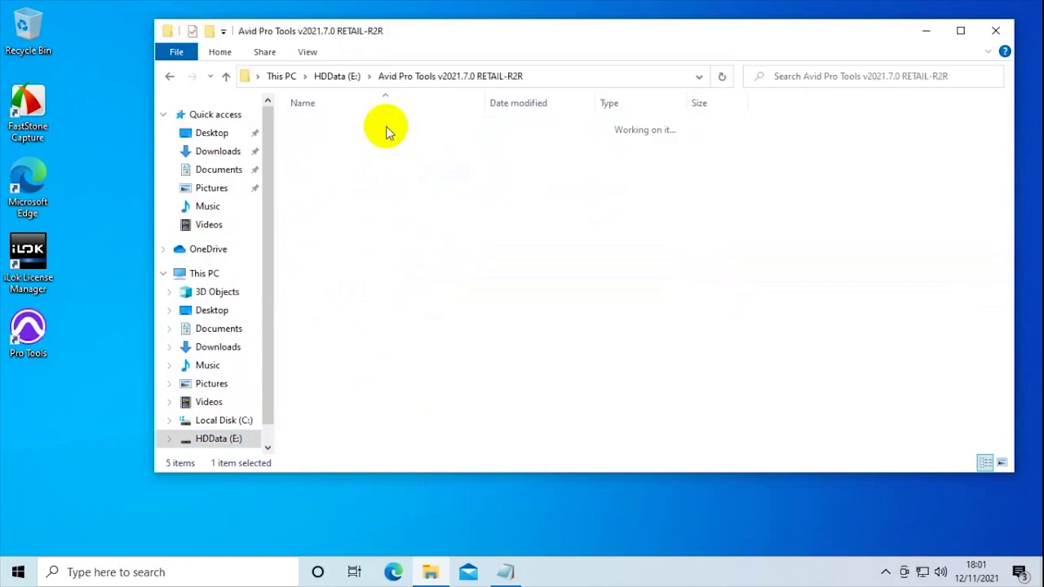
- Open the Pro_Tools_2021.7.0_Win folder and run the Avid Pro Tools installer
double_click(371, 144)
scroll(407, 285, down, 5)
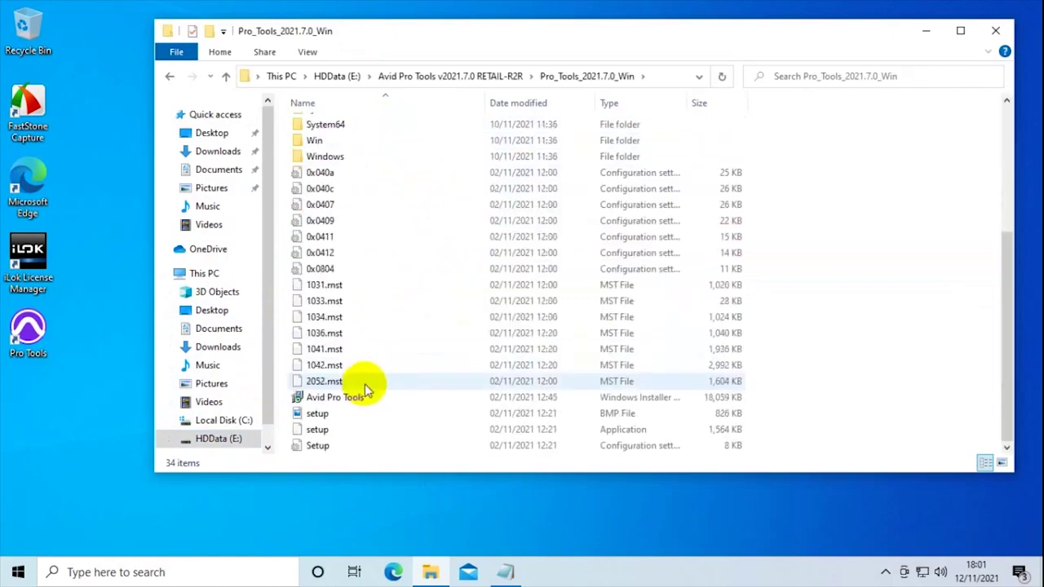
click(361, 400)
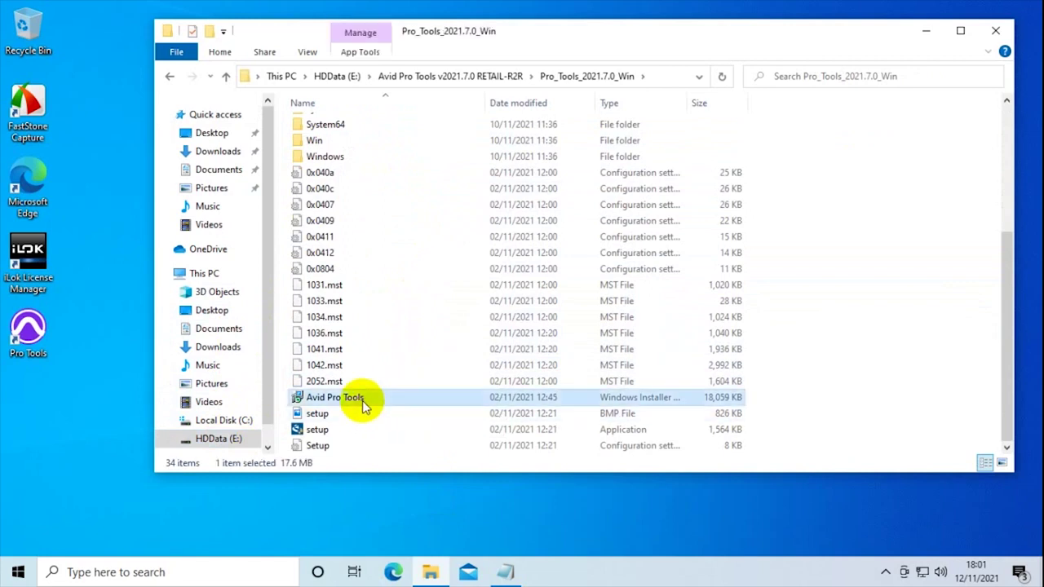
double_click(362, 400)
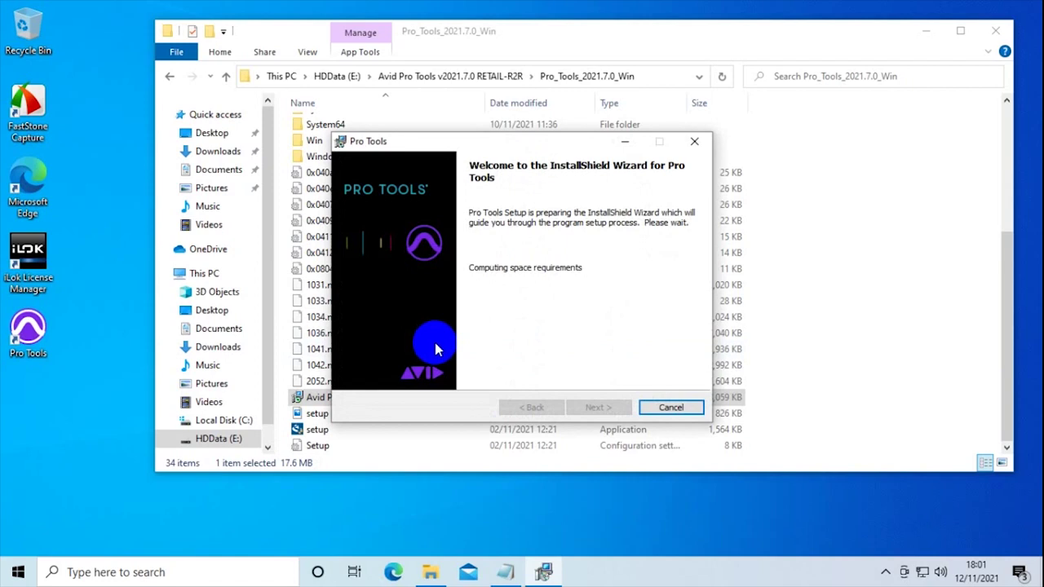
- Accept the Avid licence agreement, install Pro Tools, and close the finished wizard
click(601, 406)
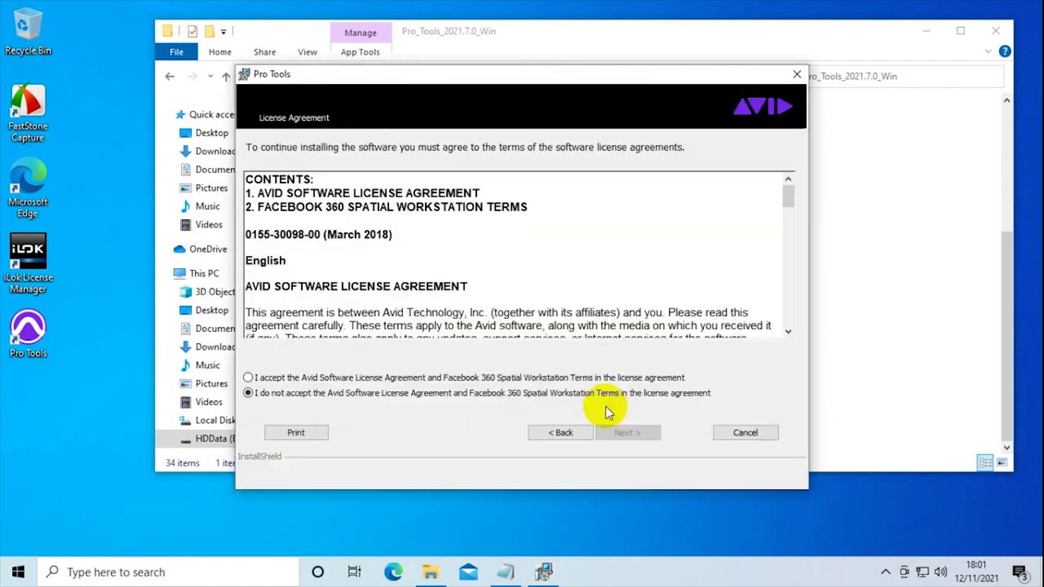
click(304, 378)
click(623, 432)
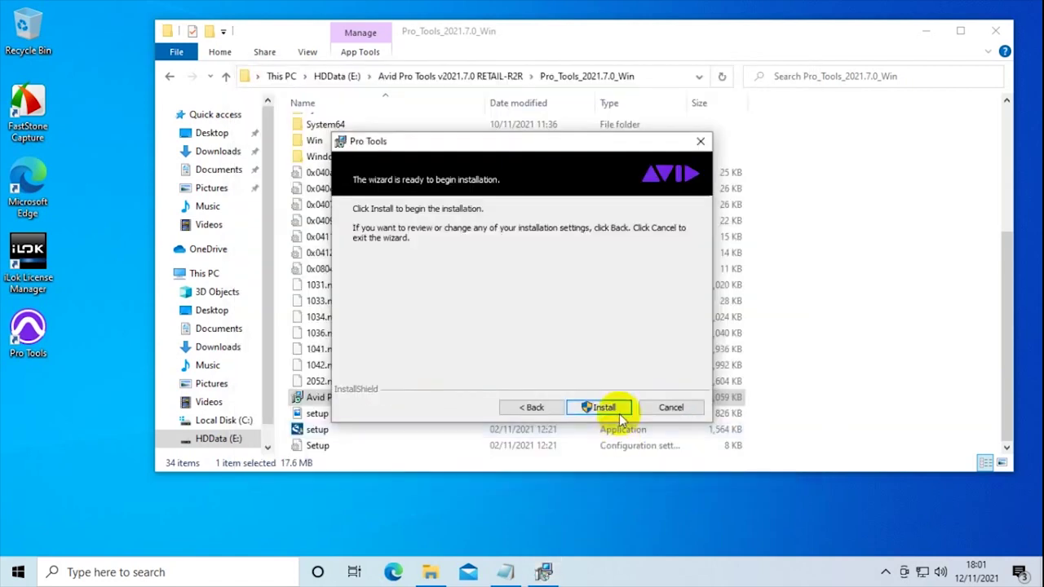
click(604, 408)
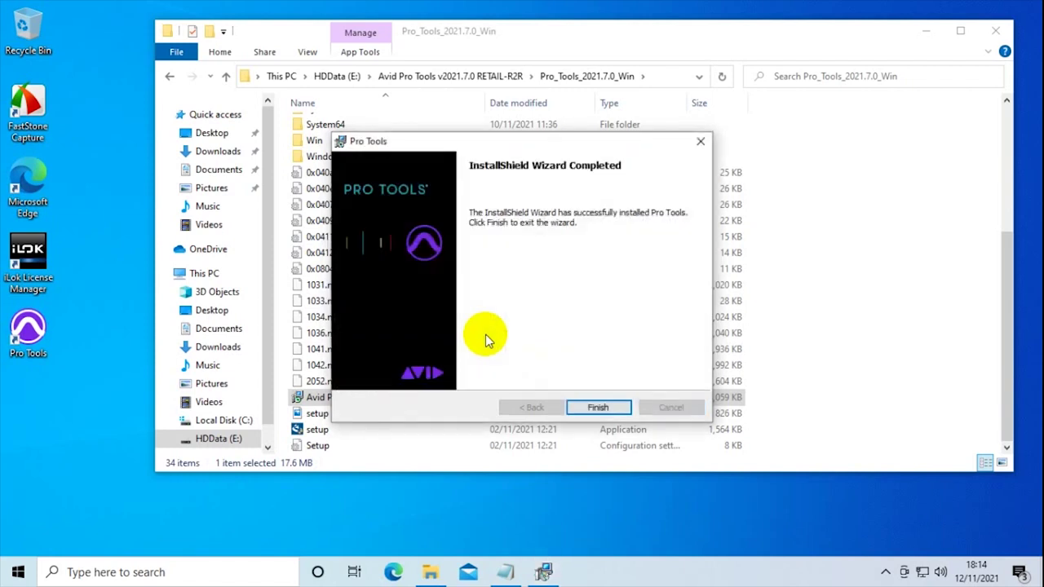
click(585, 407)
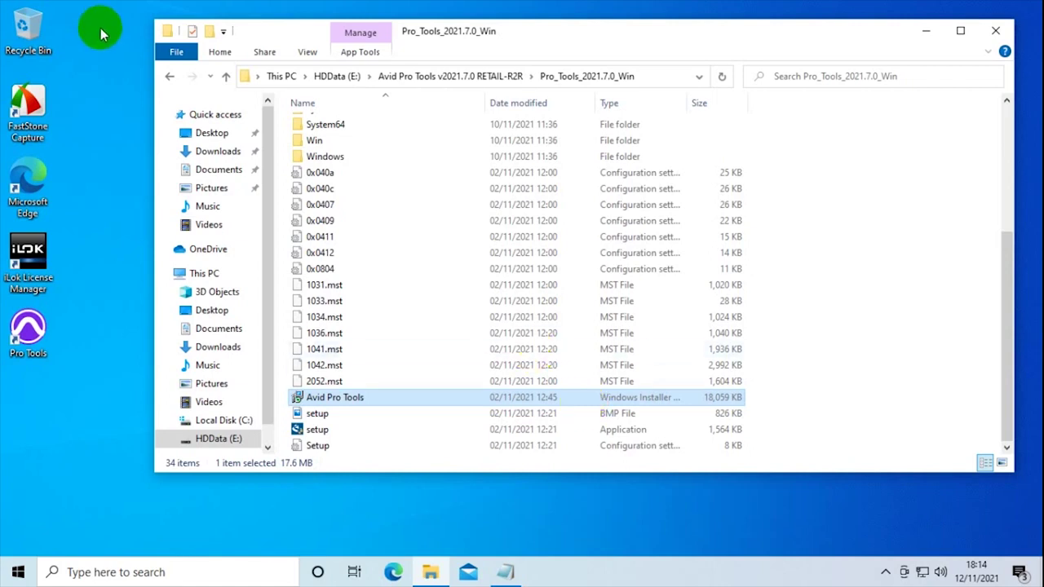
- Go back and open the LEGIT.AAX.UNLOCK.ONLY.INTERNAL-R2R folder, then open the R2R readme
click(170, 79)
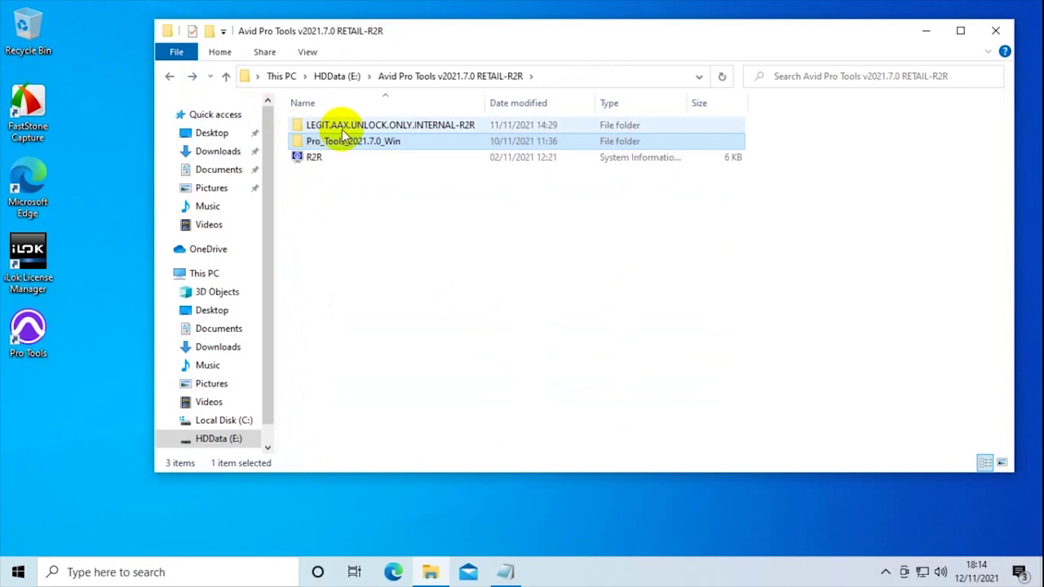
click(345, 127)
double_click(345, 127)
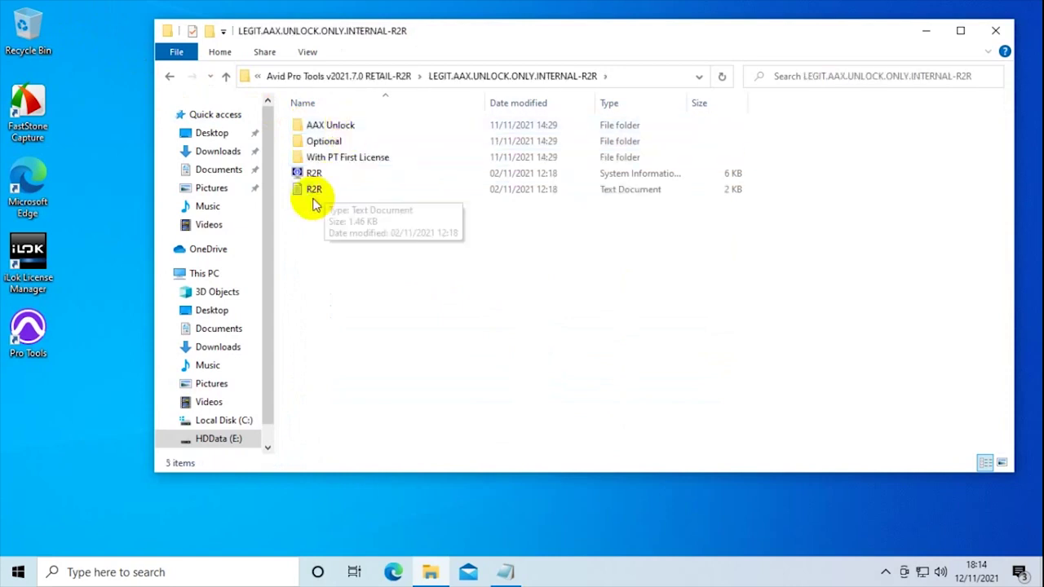
click(323, 194)
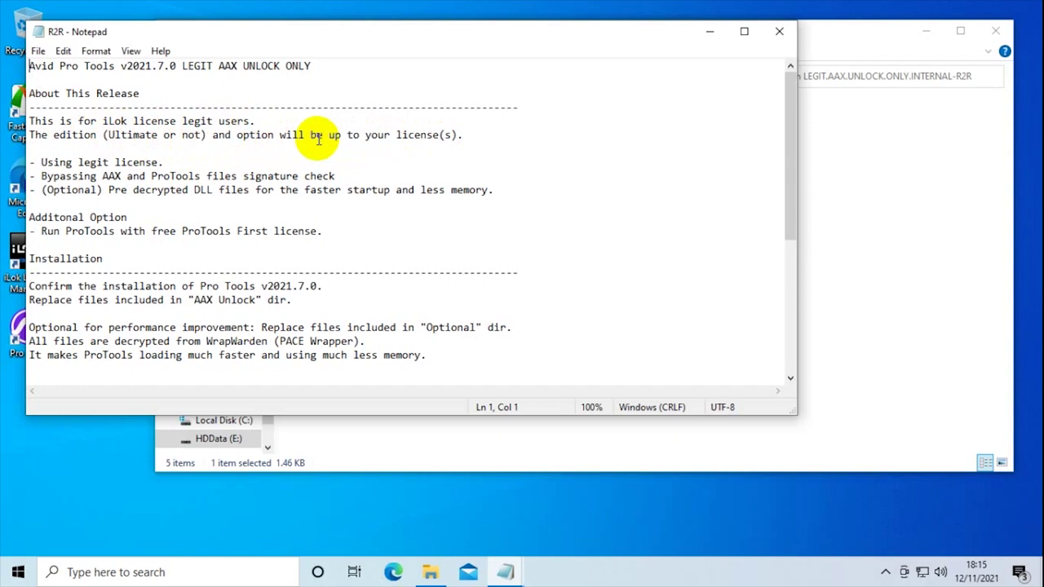
- Scroll the R2R readme down to its installation instructions, then return to File Explorer
scroll(140, 272, down, 2)
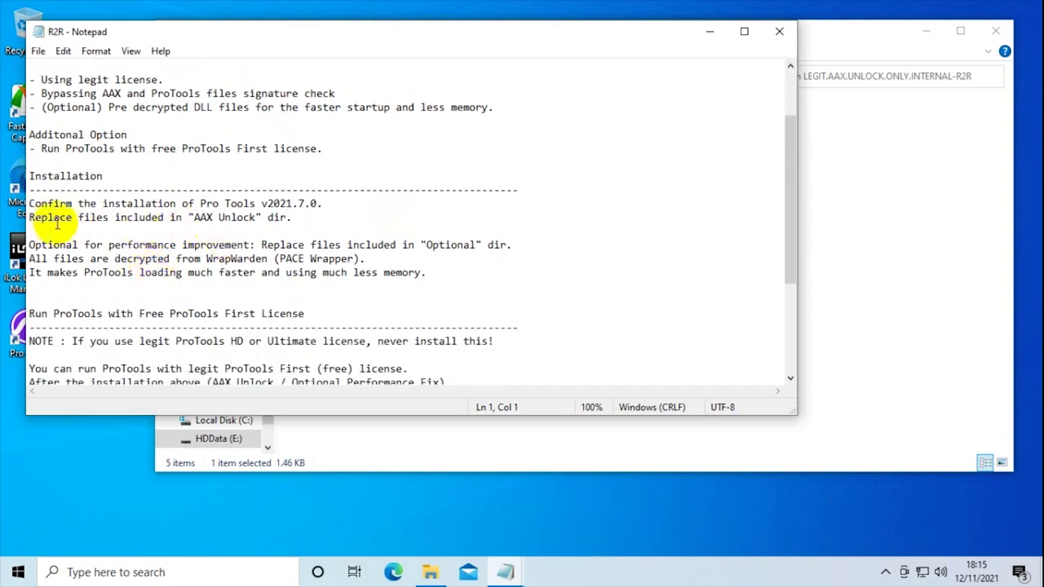
click(842, 40)
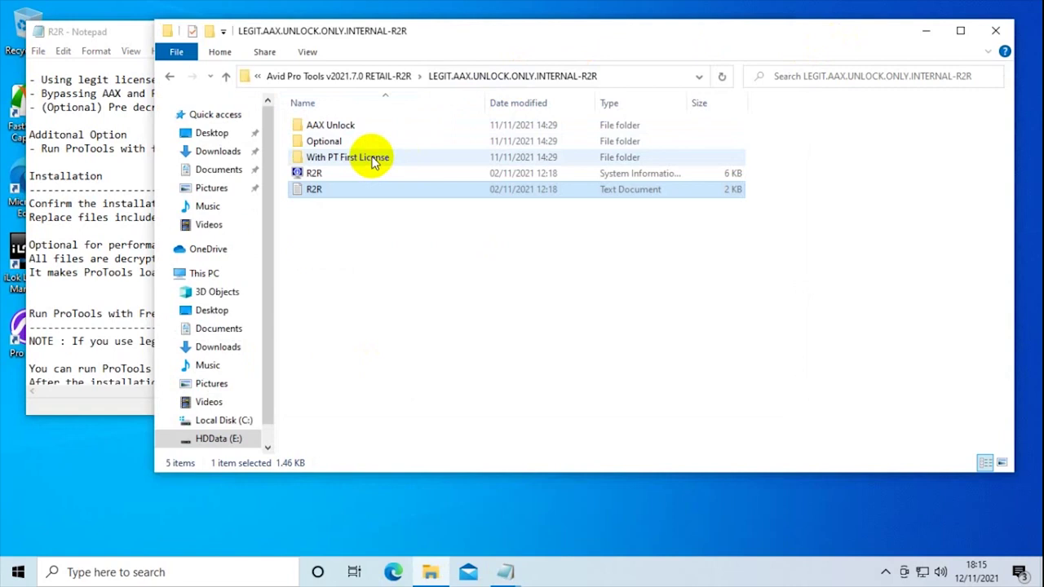
- Copy ProTools.dll and ProTools from the With PT First License\ProTools folder
drag(527, 35, 644, 48)
double_click(484, 170)
double_click(449, 137)
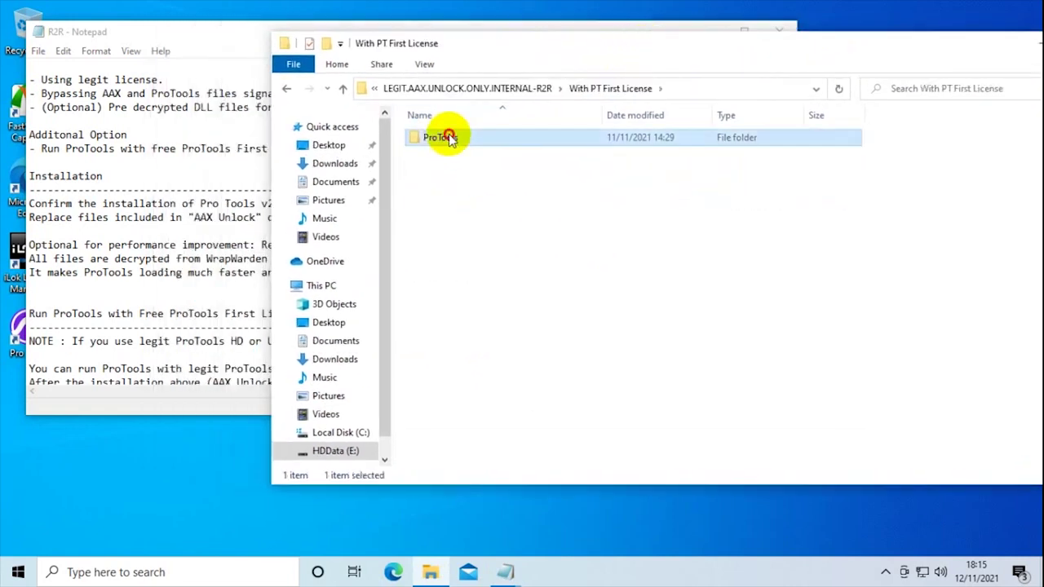
key(ctrl+a)
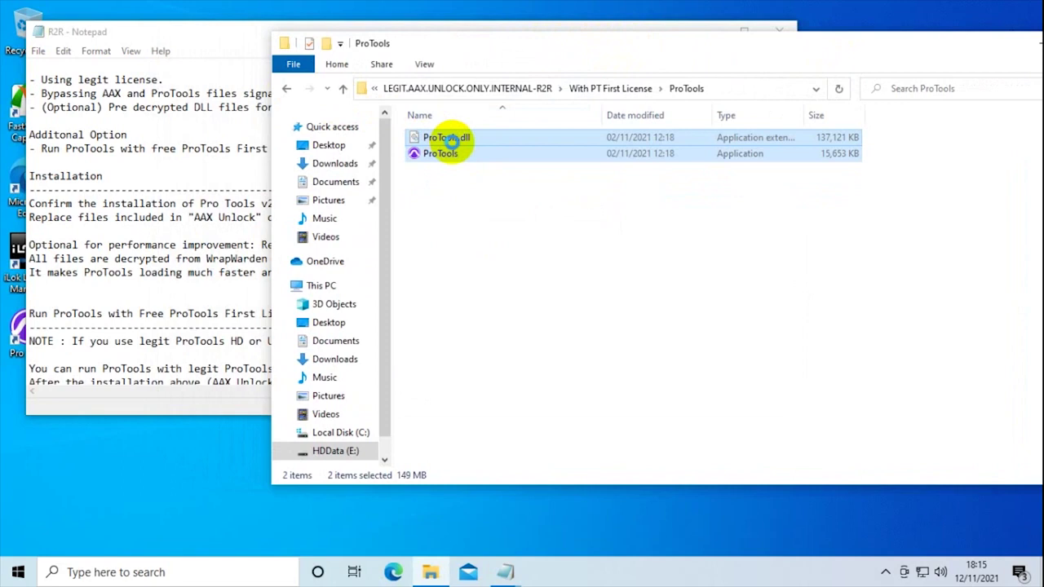
right_click(456, 145)
click(501, 231)
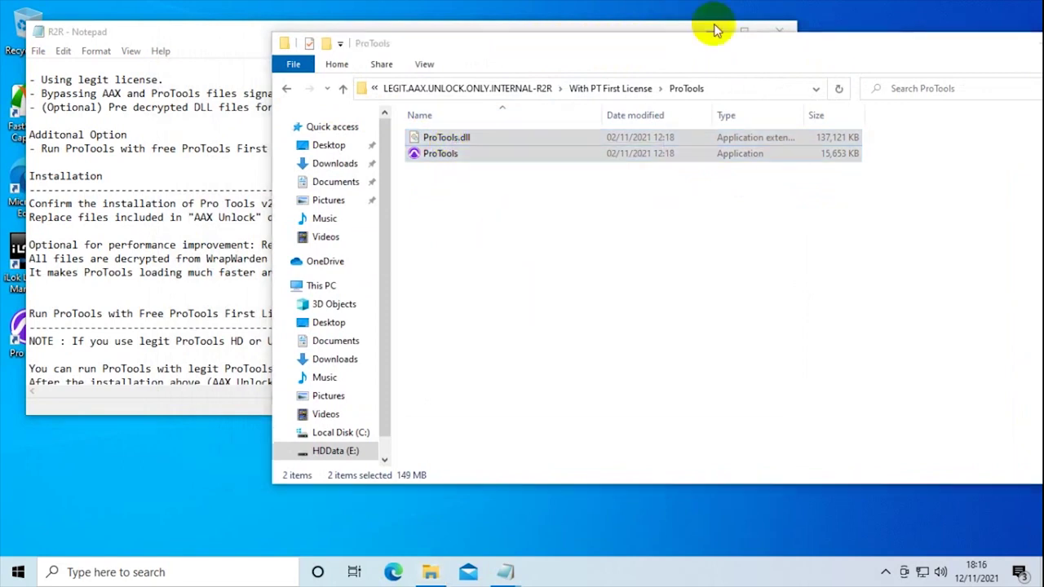
- Open the Pro Tools install folder through the desktop shortcut's Properties > Open File Location
click(706, 31)
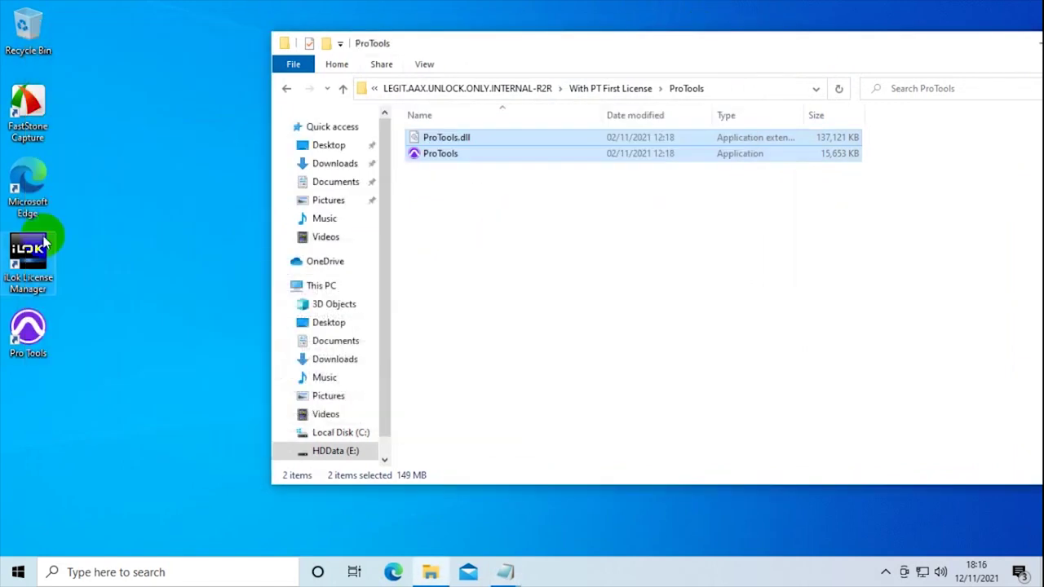
right_click(35, 329)
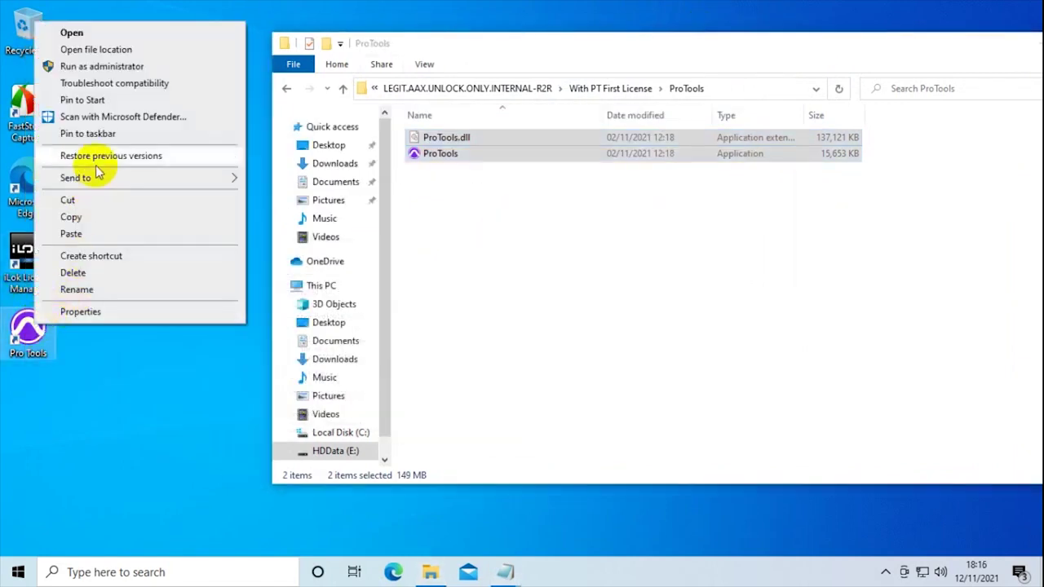
click(88, 312)
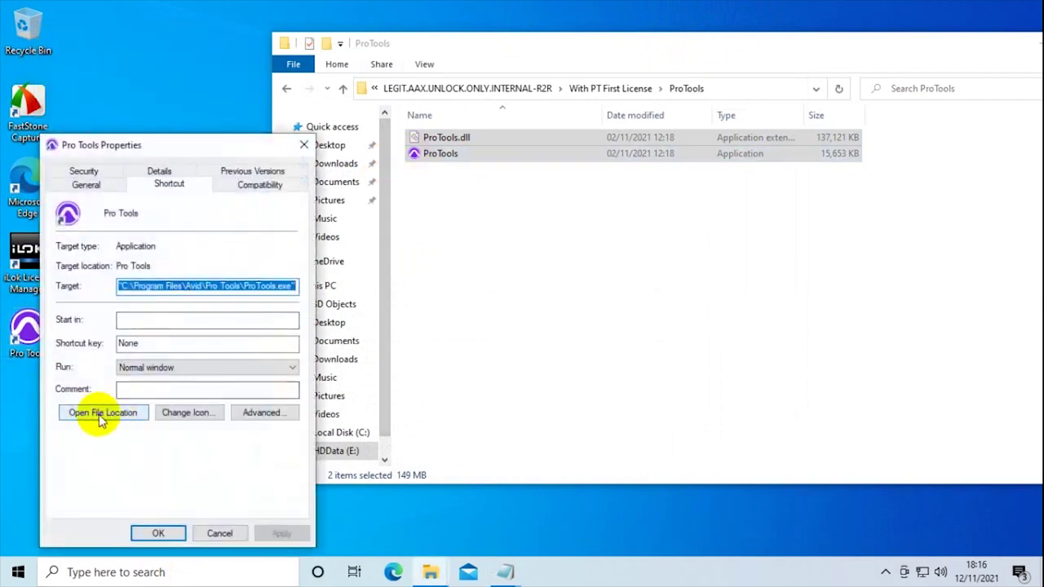
click(103, 414)
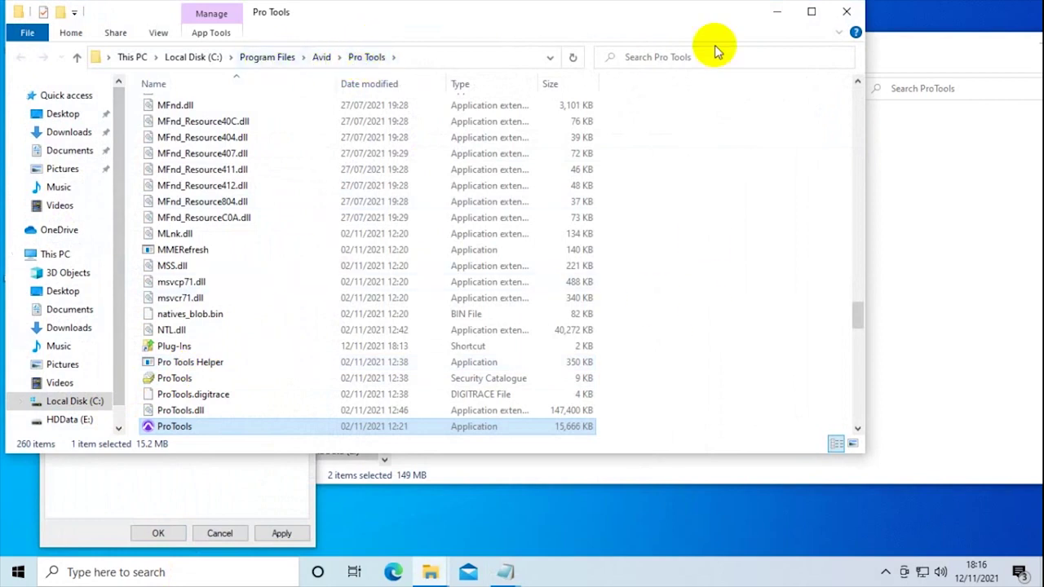
click(901, 40)
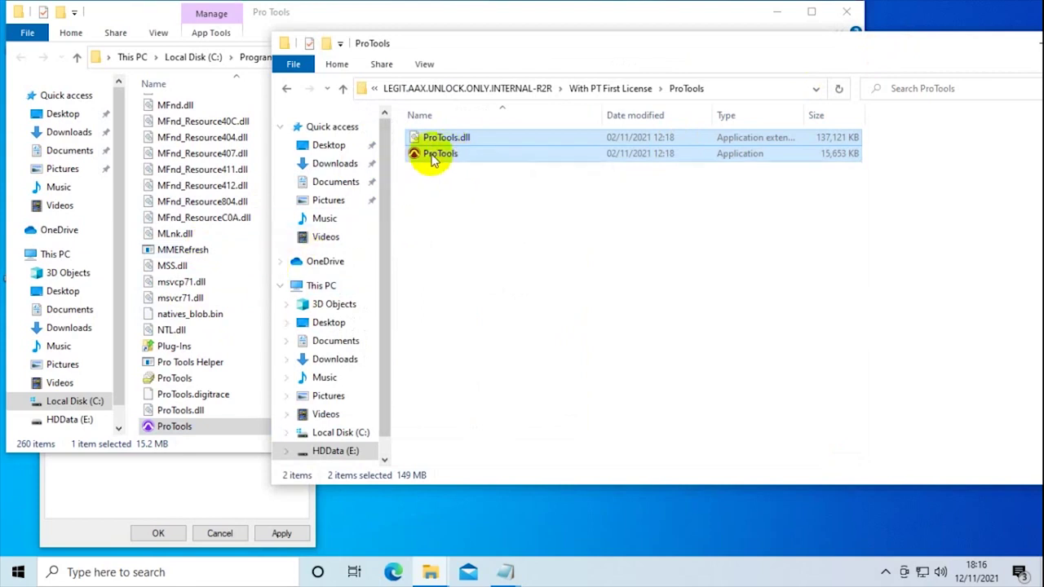
- Paste ProTools.dll and ProTools into Avid\Pro Tools, replacing the originals with admin permission
click(521, 18)
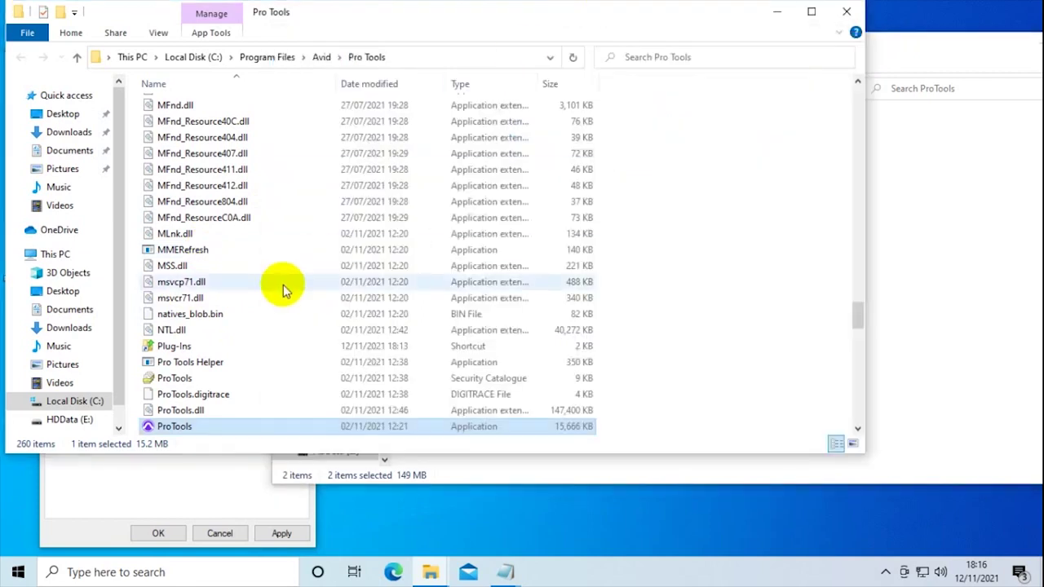
right_click(669, 257)
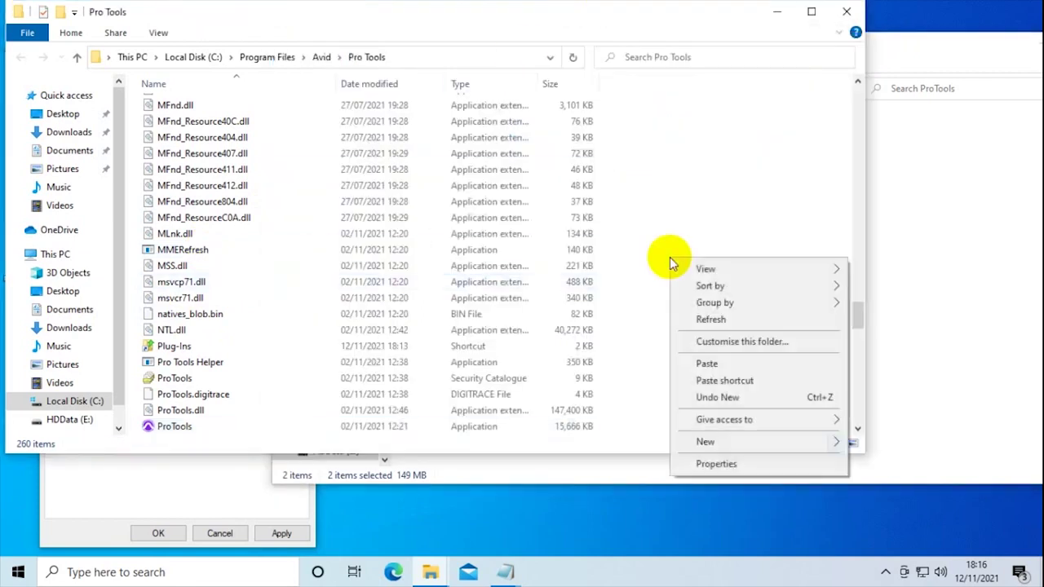
click(708, 363)
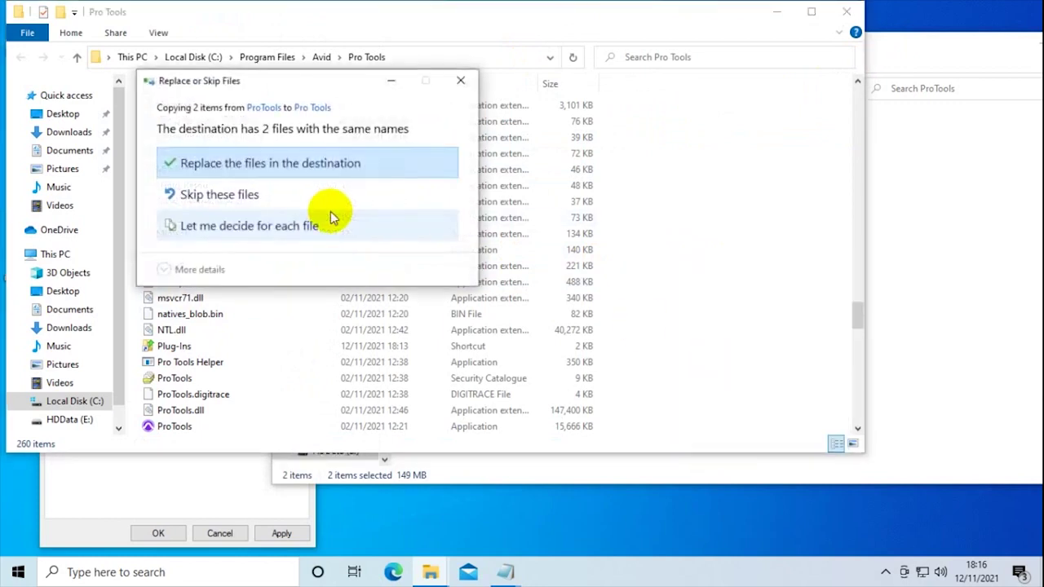
click(234, 164)
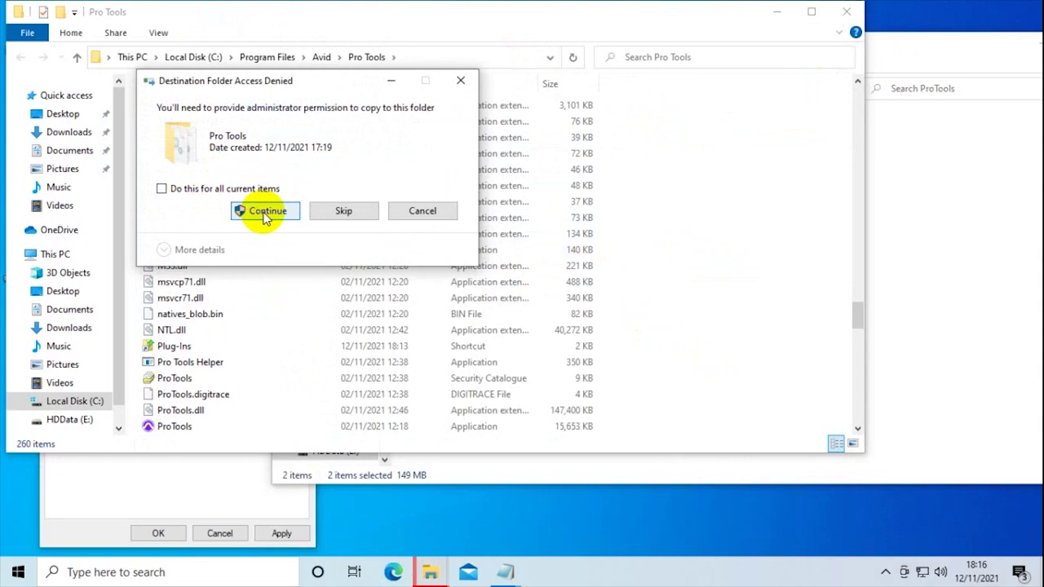
click(269, 214)
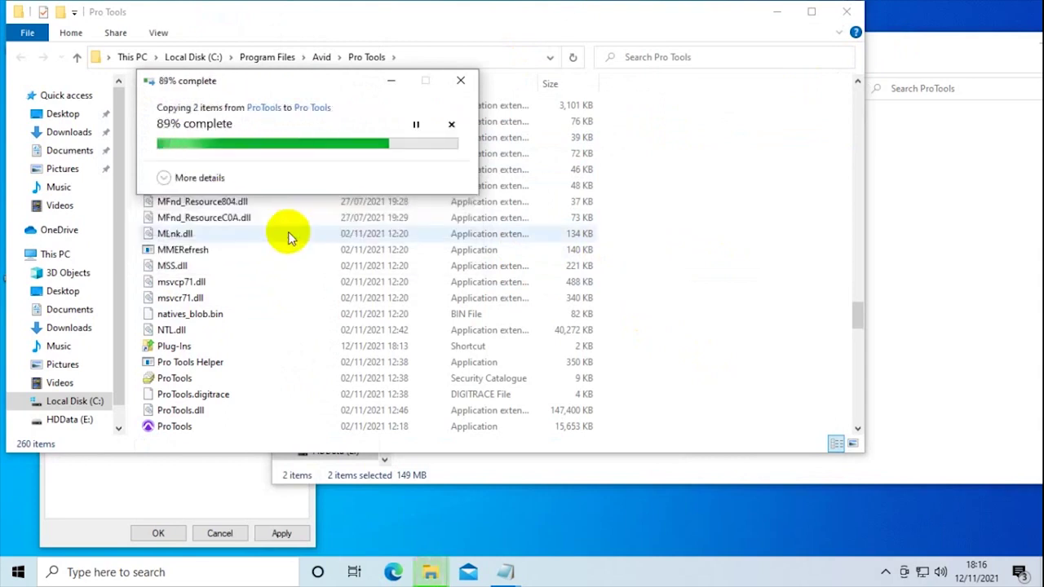
click(920, 49)
click(288, 89)
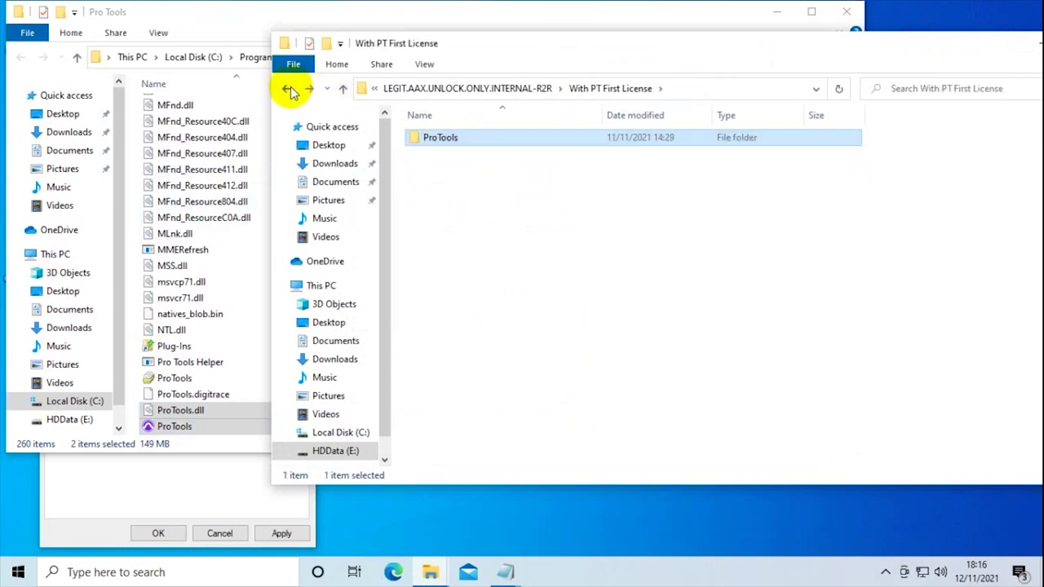
- Open the Optional\Pro Tools folder and copy all 15 of its items
click(288, 89)
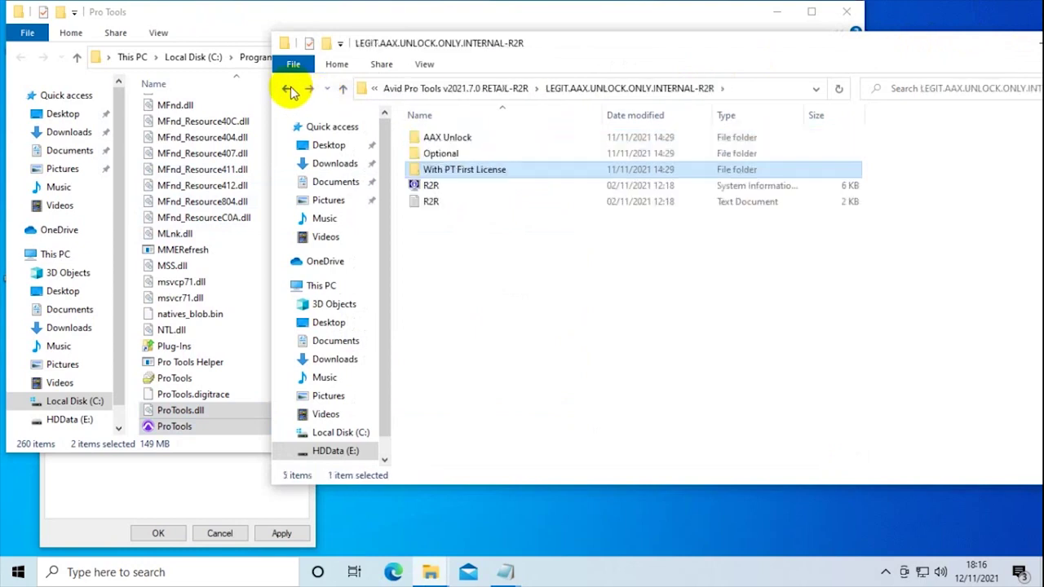
click(455, 153)
double_click(455, 153)
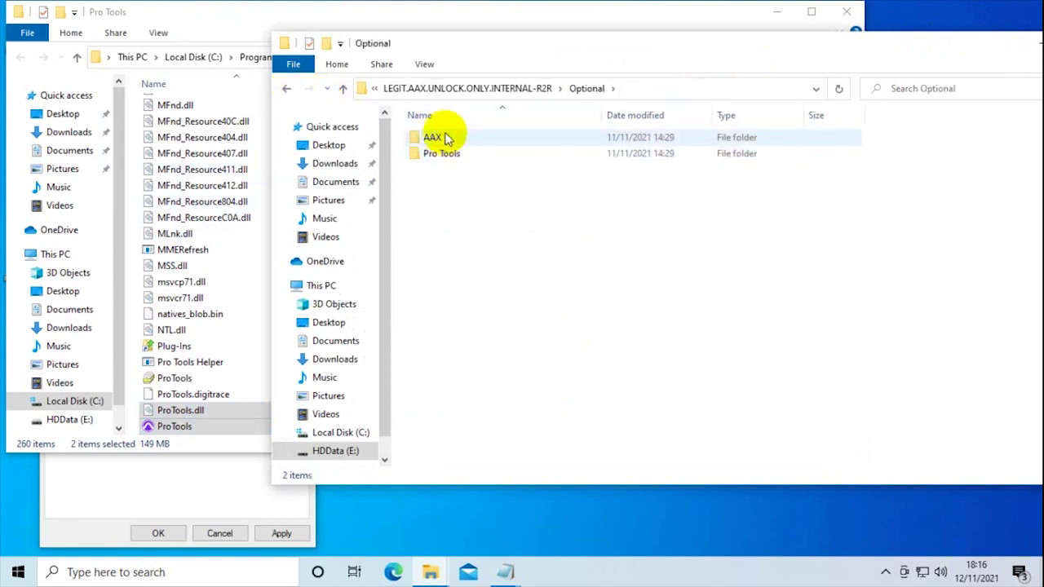
click(441, 155)
double_click(441, 155)
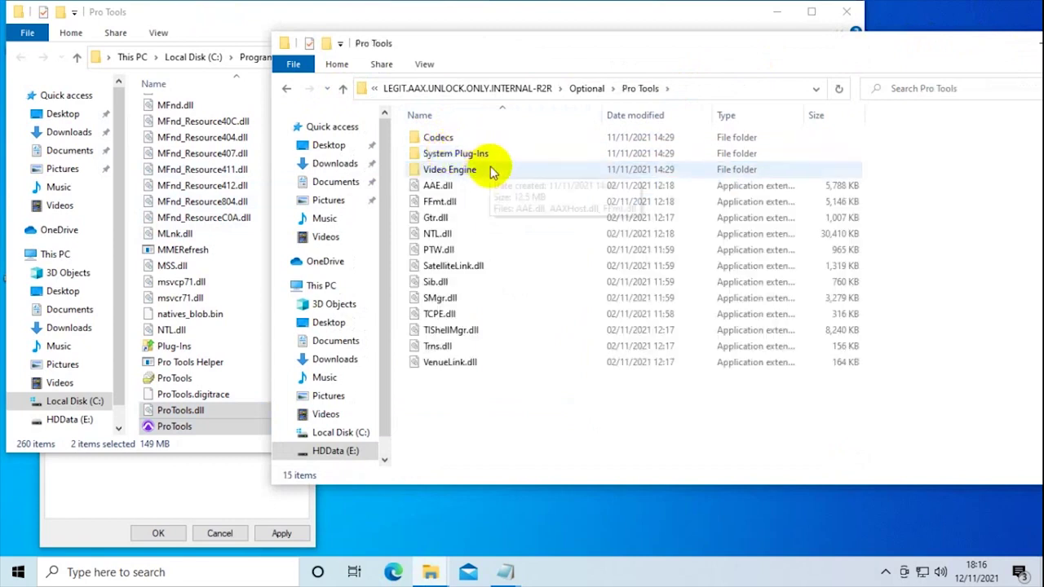
click(287, 89)
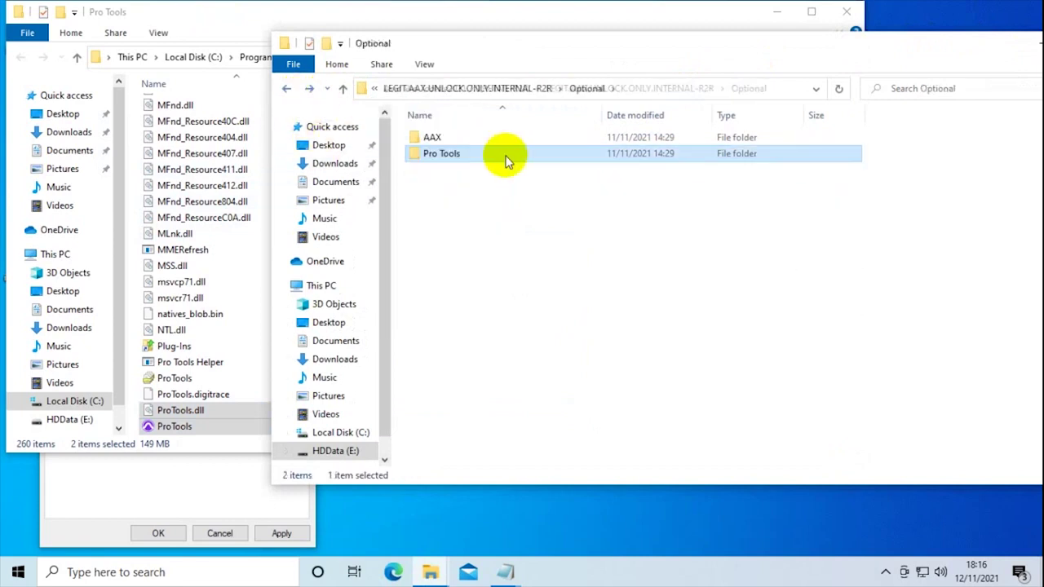
double_click(463, 139)
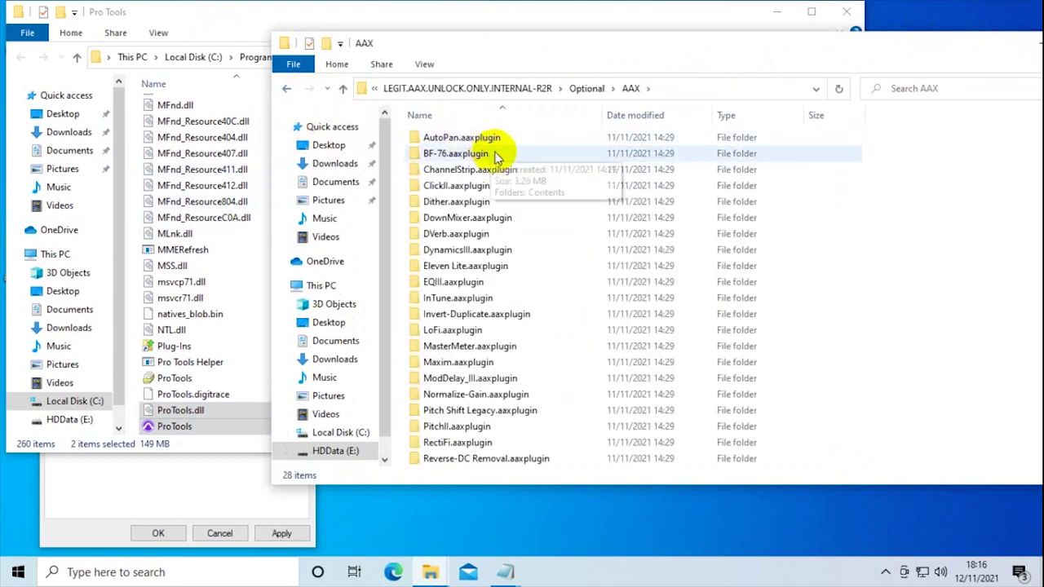
click(288, 90)
double_click(443, 155)
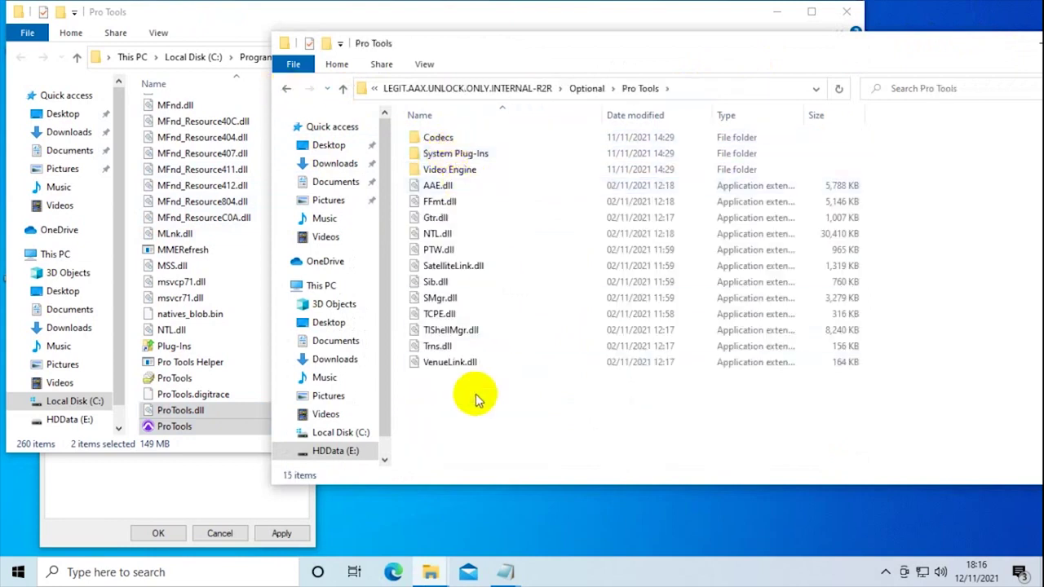
drag(486, 407, 445, 138)
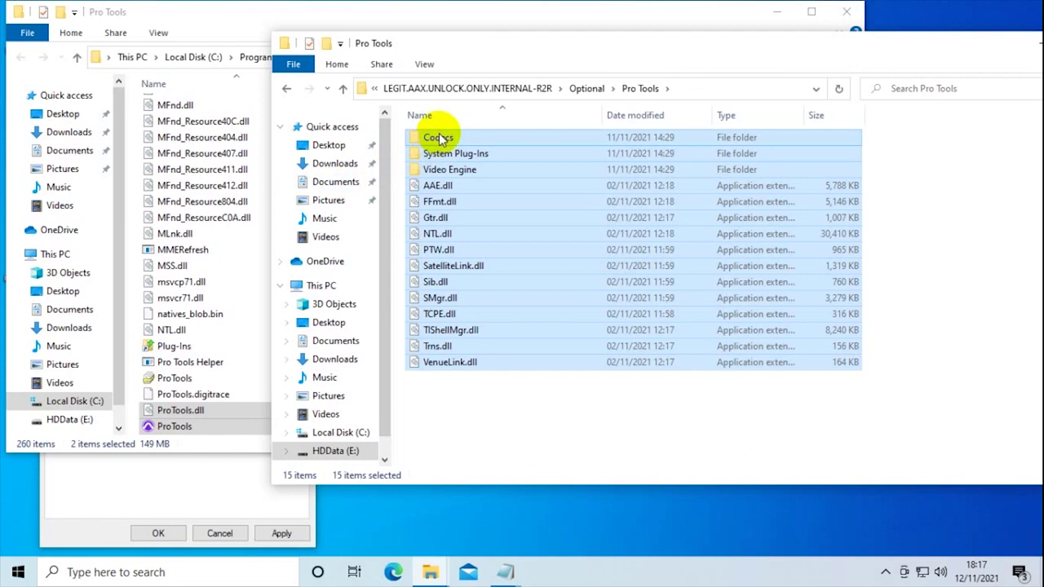
right_click(463, 141)
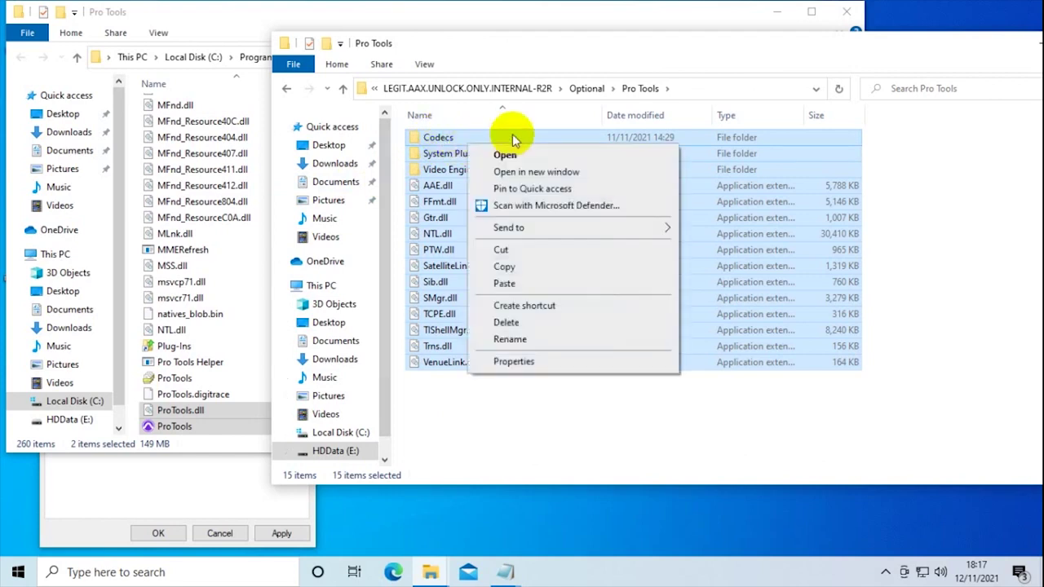
click(510, 267)
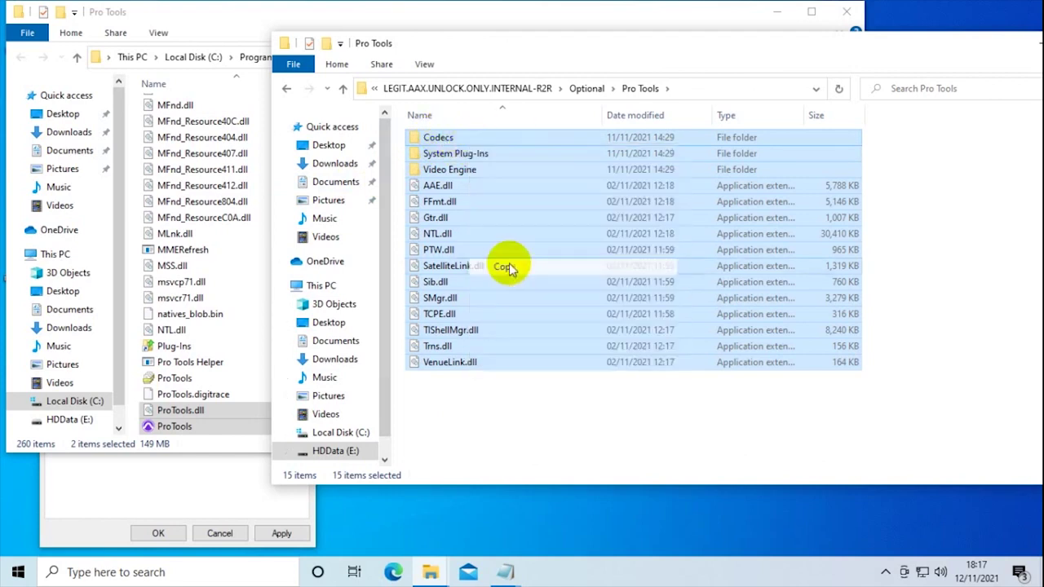
- Paste the 15 items into Avid\Pro Tools, replacing existing files and granting admin permission for all
click(240, 16)
right_click(725, 238)
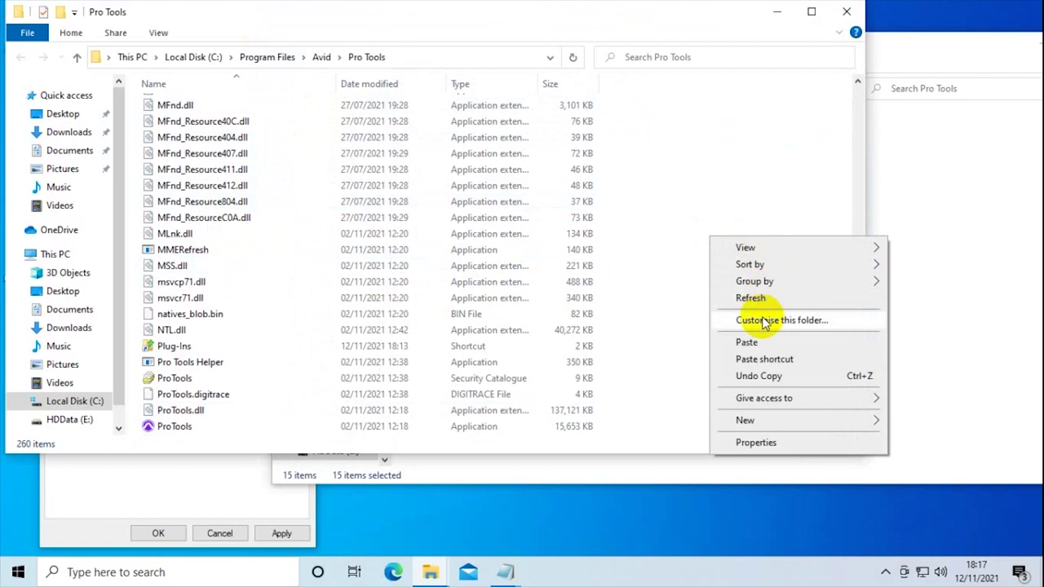
click(747, 343)
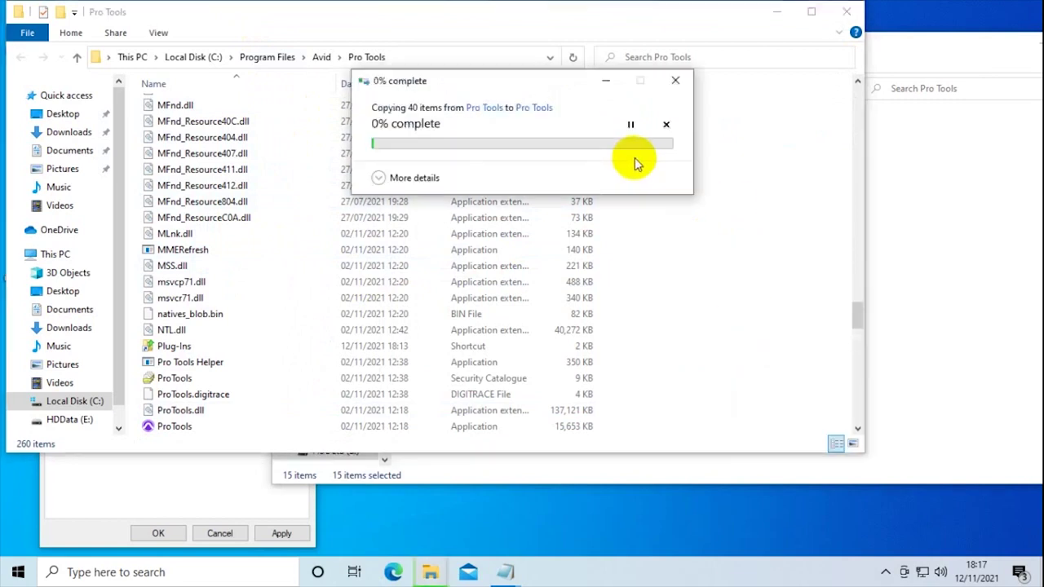
click(424, 163)
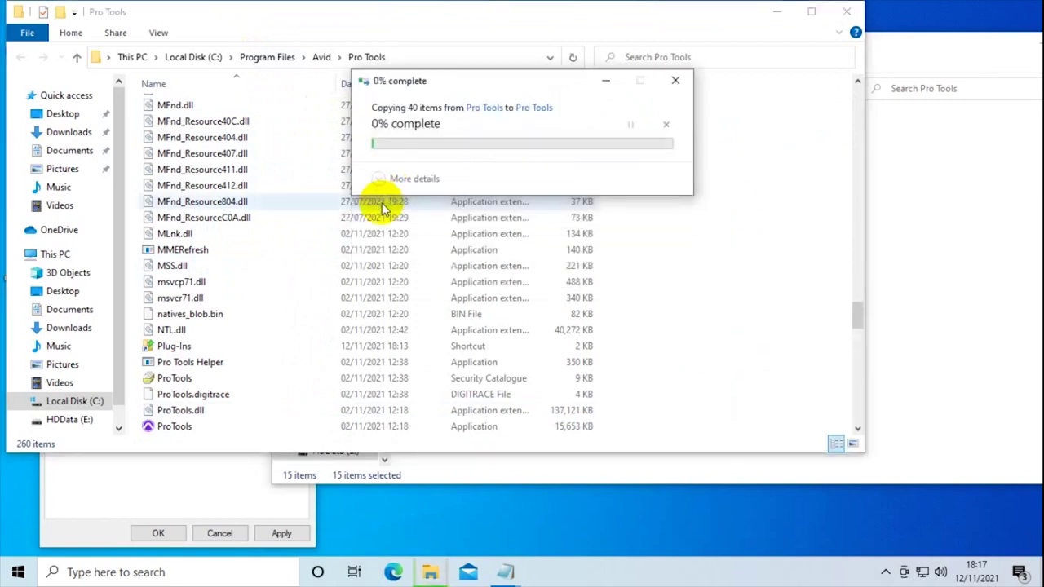
click(377, 189)
click(479, 211)
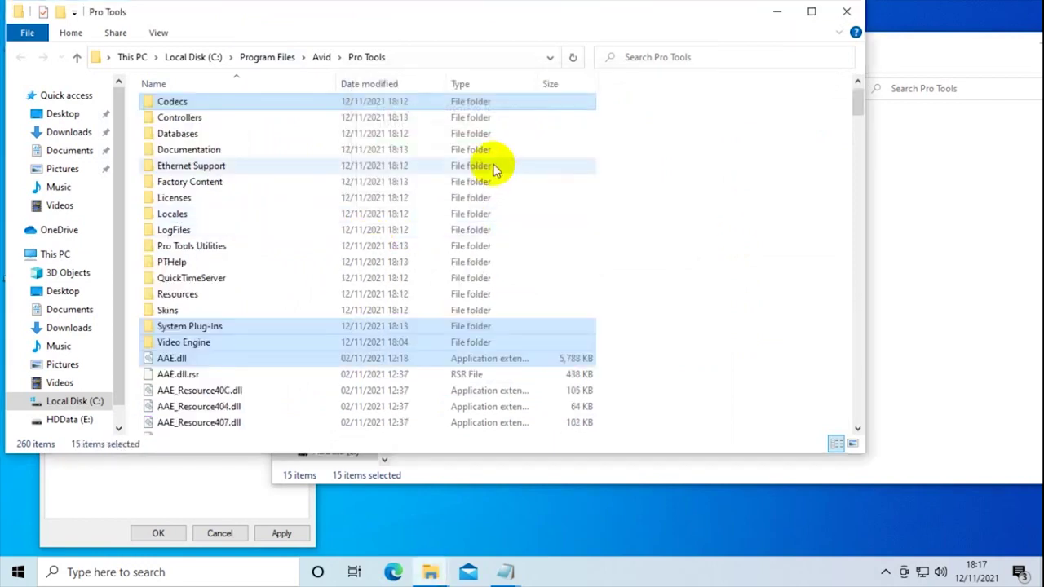
click(913, 41)
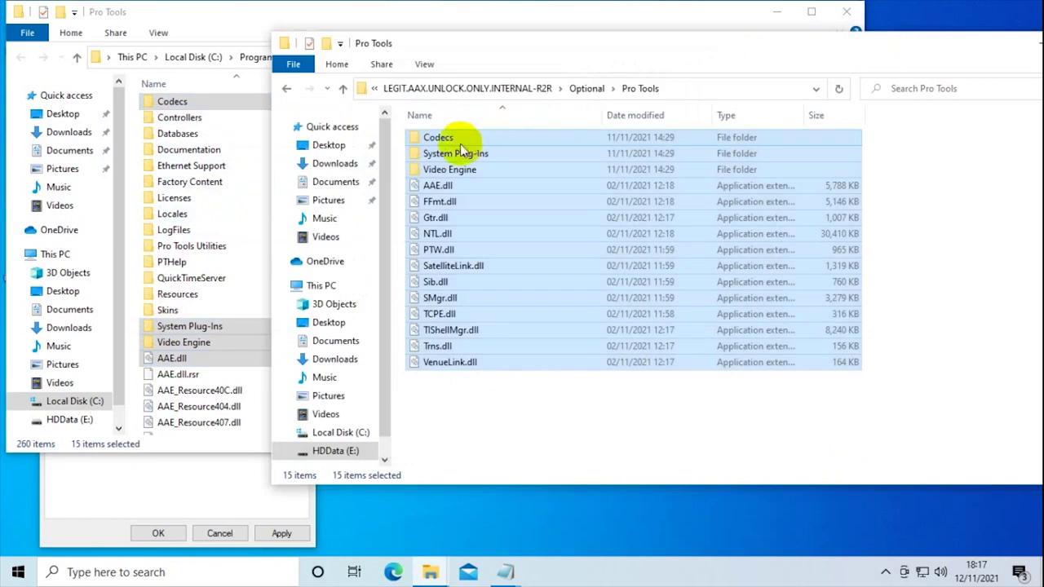
- Open the Optional\AAX folder and scroll through the install folder to check its contents
click(286, 89)
click(423, 135)
double_click(423, 137)
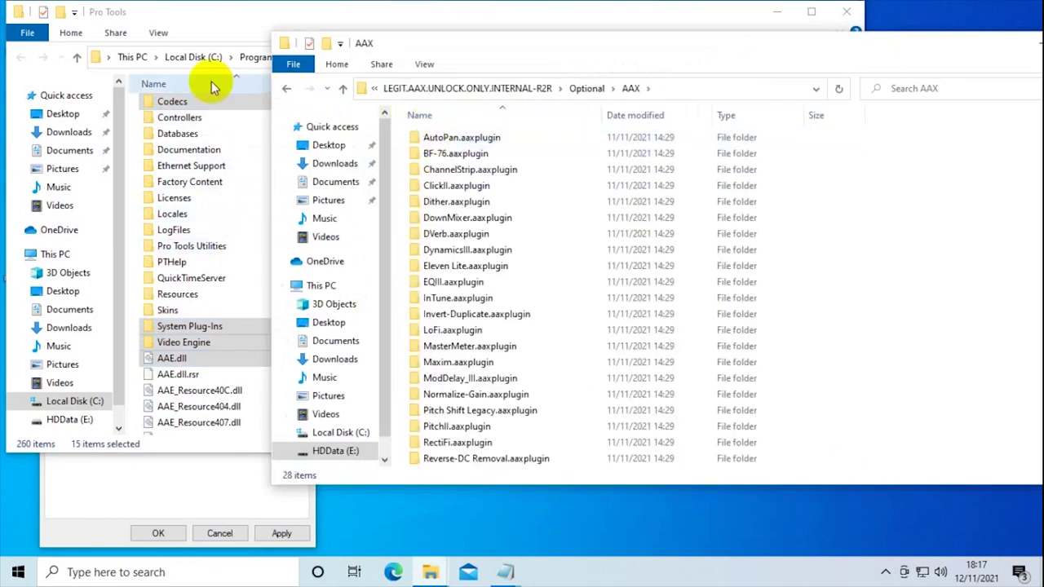
click(224, 12)
scroll(218, 221, down, 3)
scroll(217, 222, down, 3)
scroll(217, 222, up, 5)
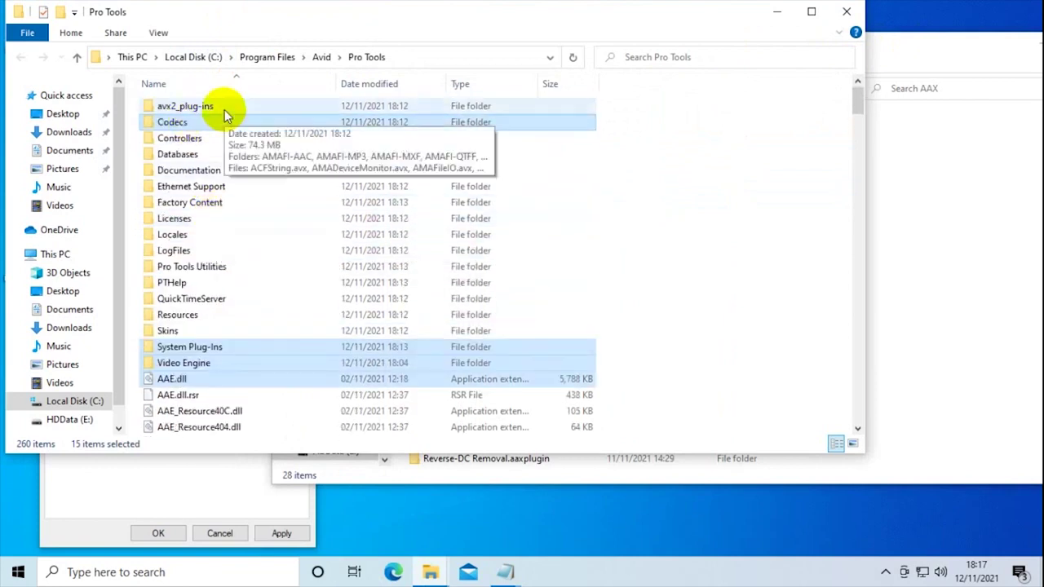
scroll(252, 140, down, 3)
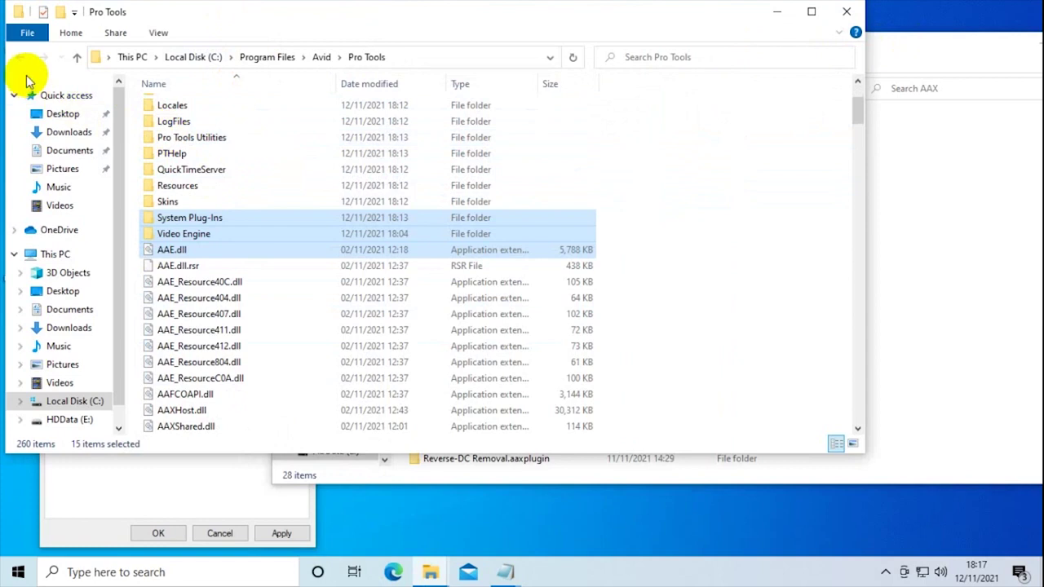
- Navigate to AAX Unlock\Pro Tools and select AAXHost.dll and ProTools.dll
click(938, 40)
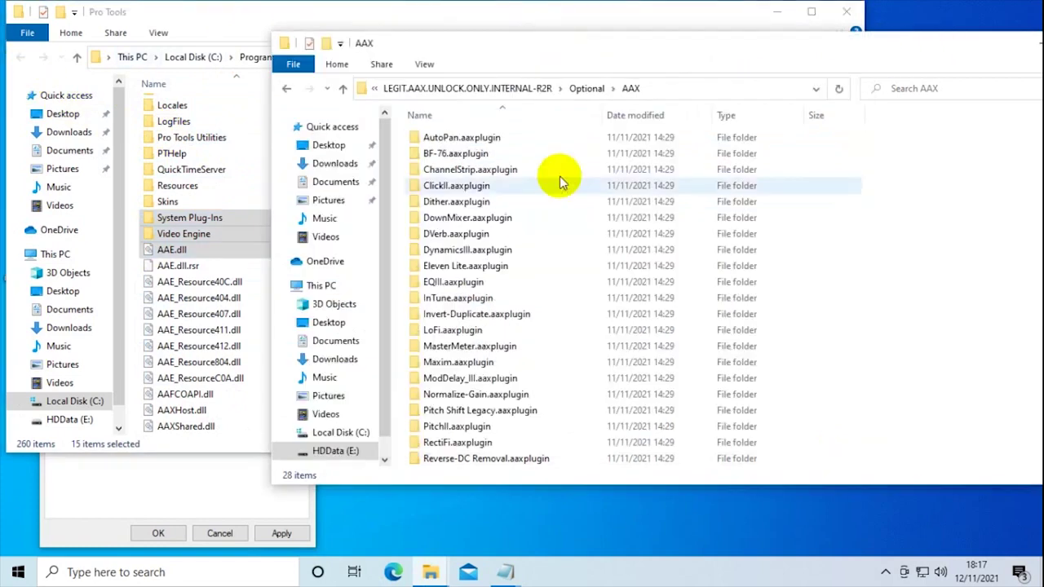
click(291, 89)
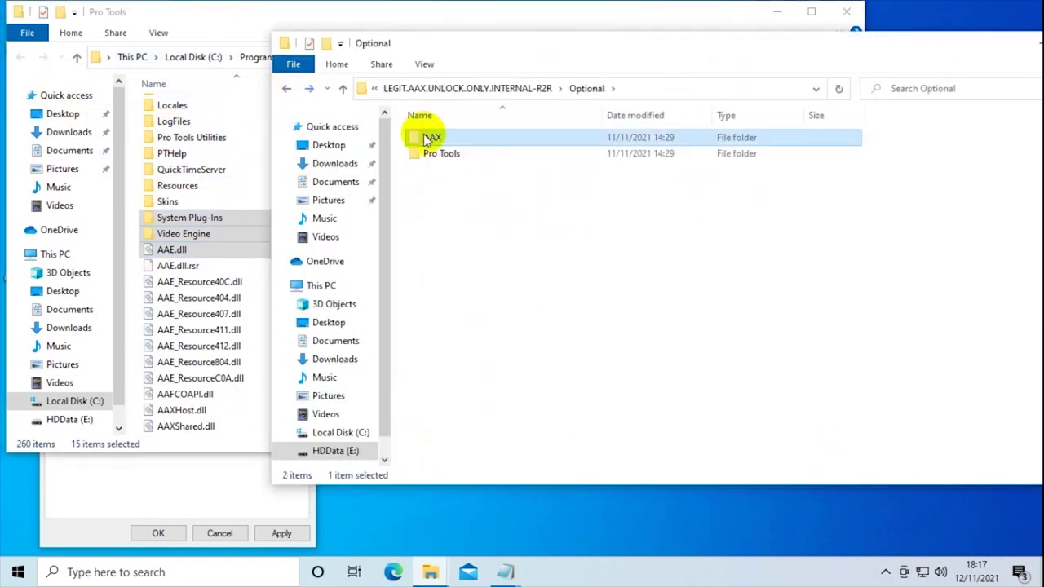
click(287, 90)
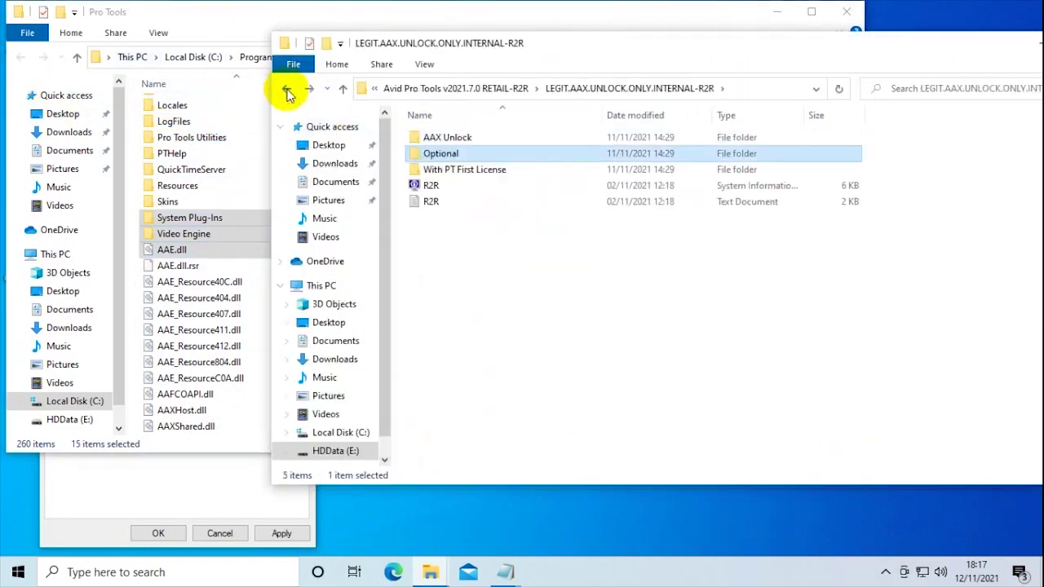
double_click(447, 139)
double_click(433, 137)
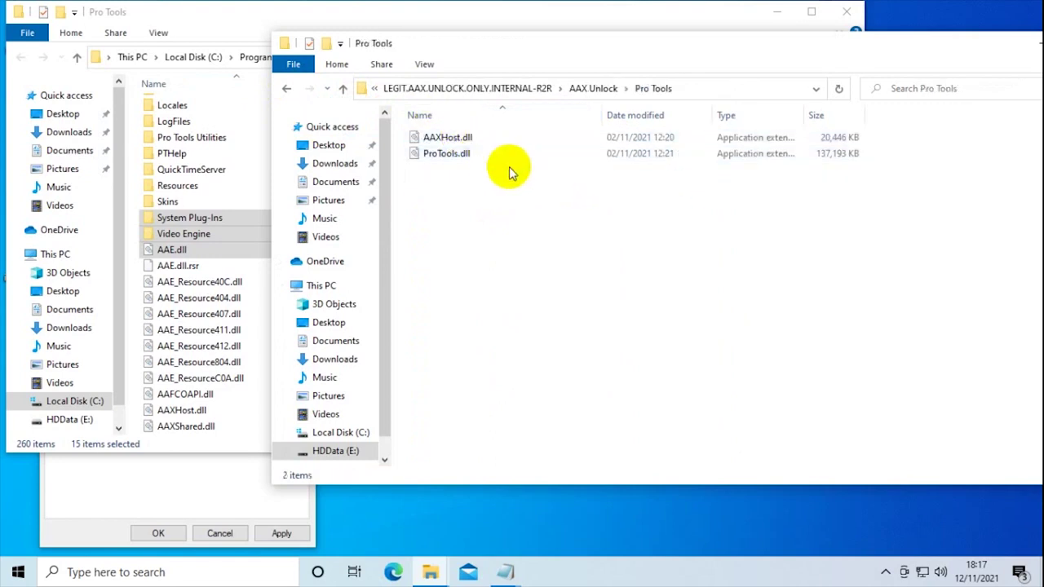
drag(504, 168, 439, 137)
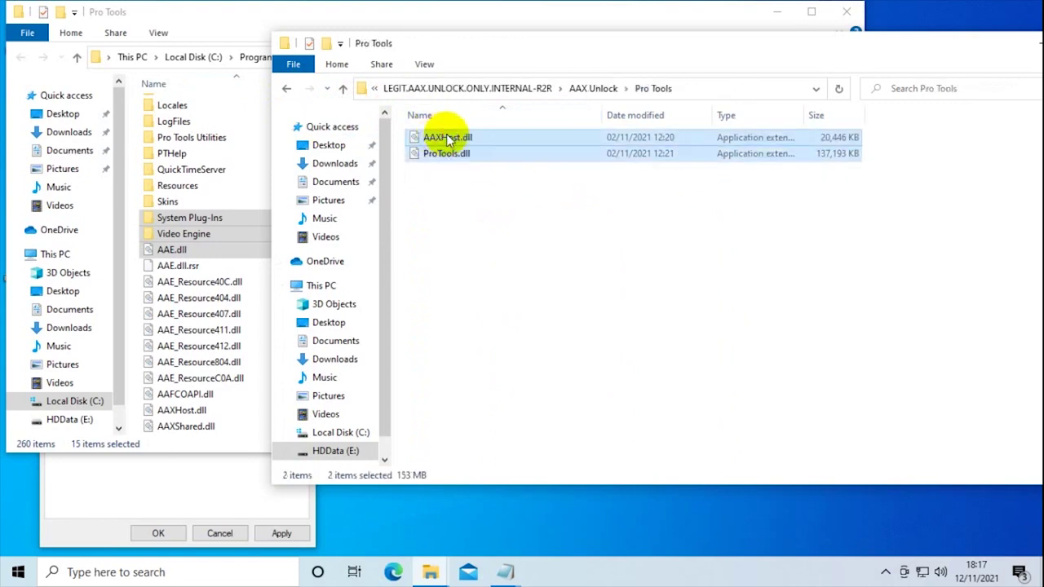
- Copy AAXHost.dll and ProTools.dll over the install-folder originals with admin permission, then close that window
right_click(447, 139)
click(505, 221)
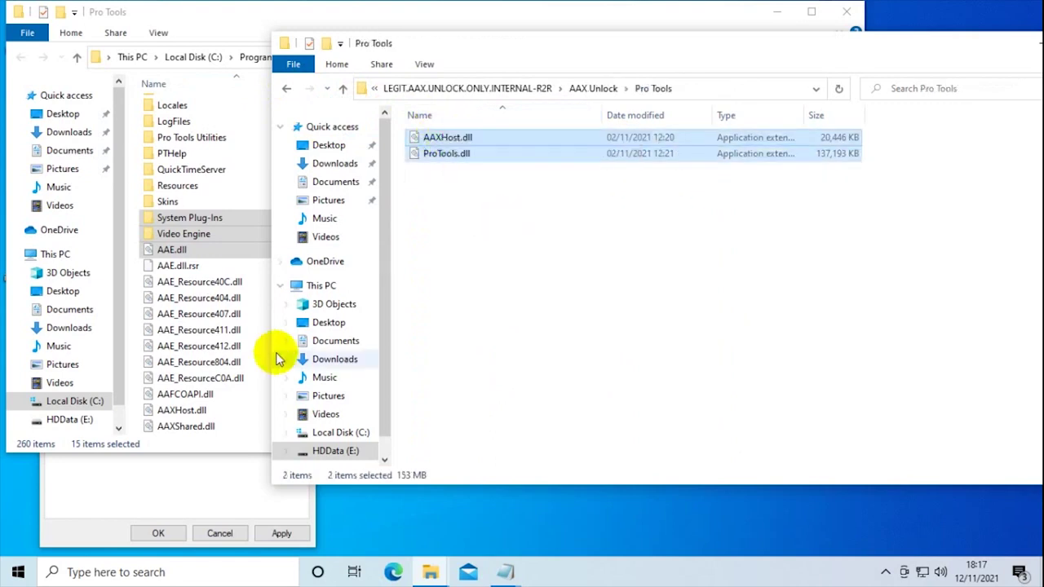
click(246, 410)
click(690, 227)
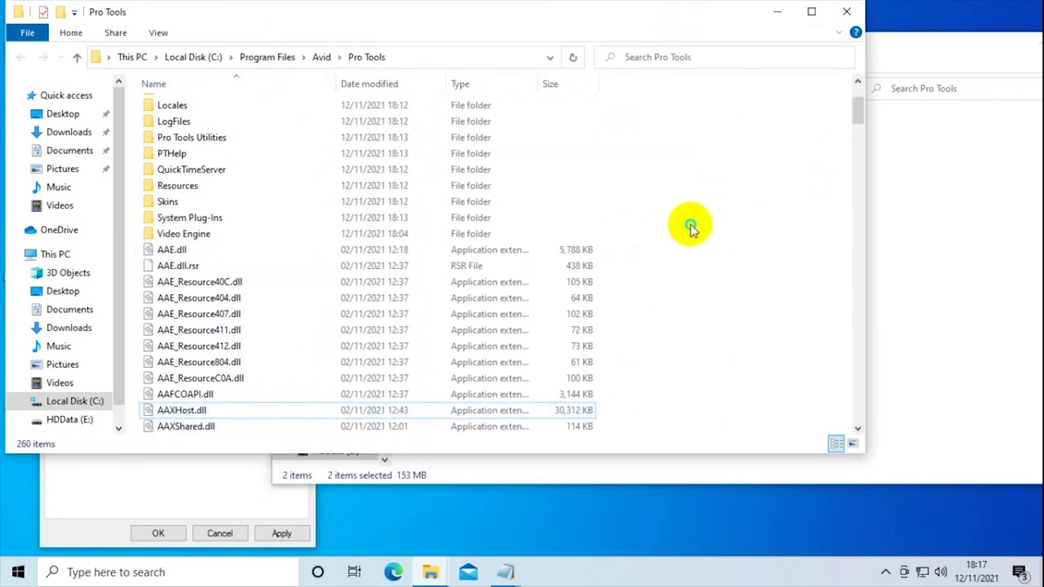
right_click(690, 227)
click(741, 331)
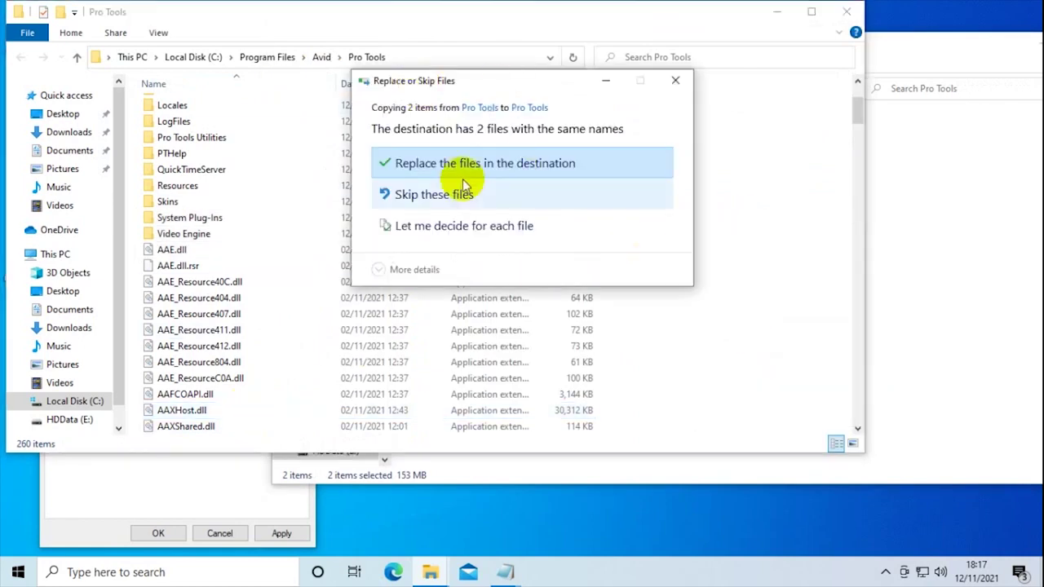
click(416, 165)
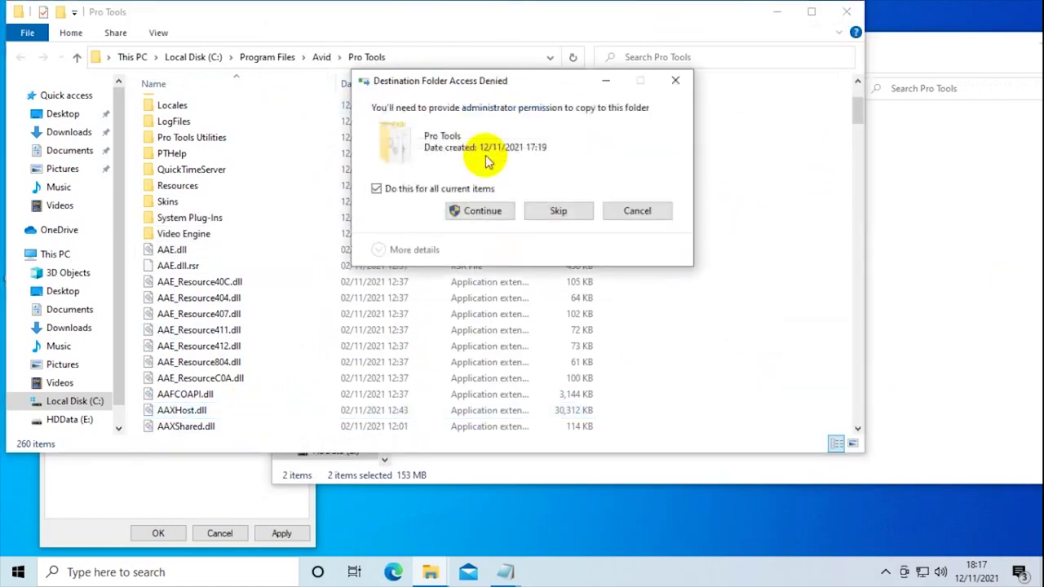
click(495, 210)
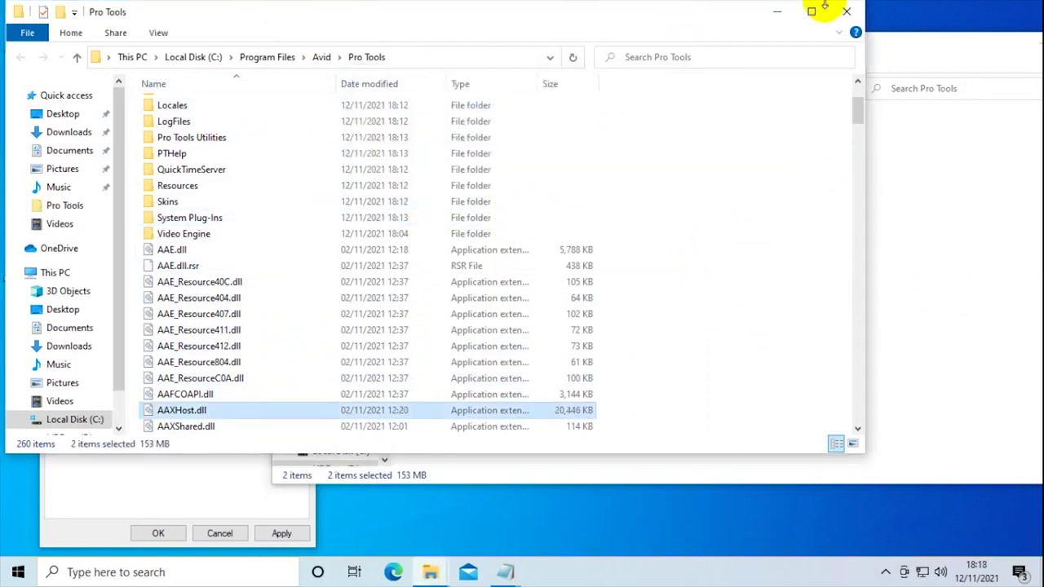
click(848, 12)
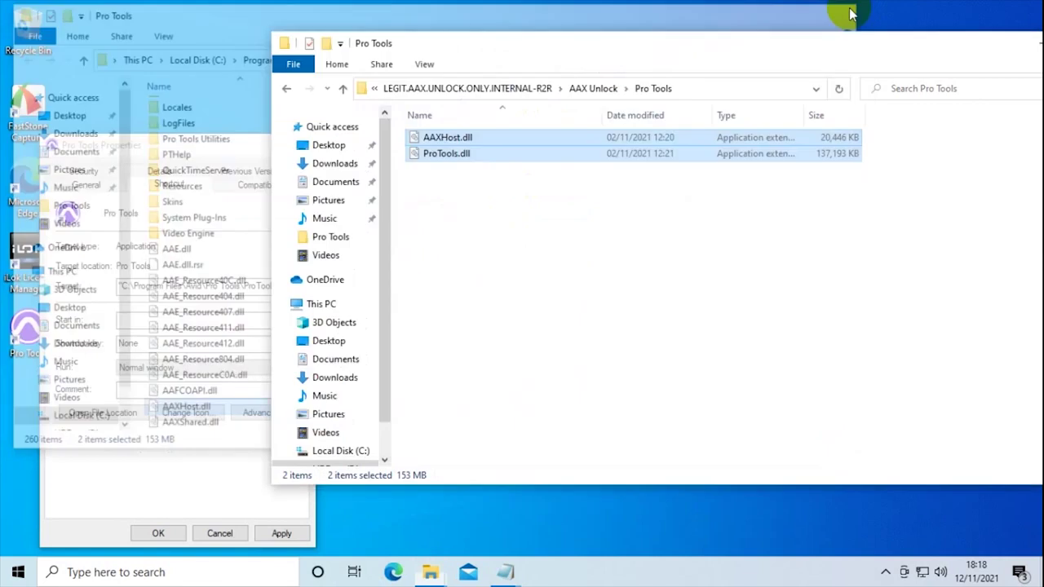
- Close the Properties dialog and navigate to the Optional\AAX plug-in folder
click(304, 145)
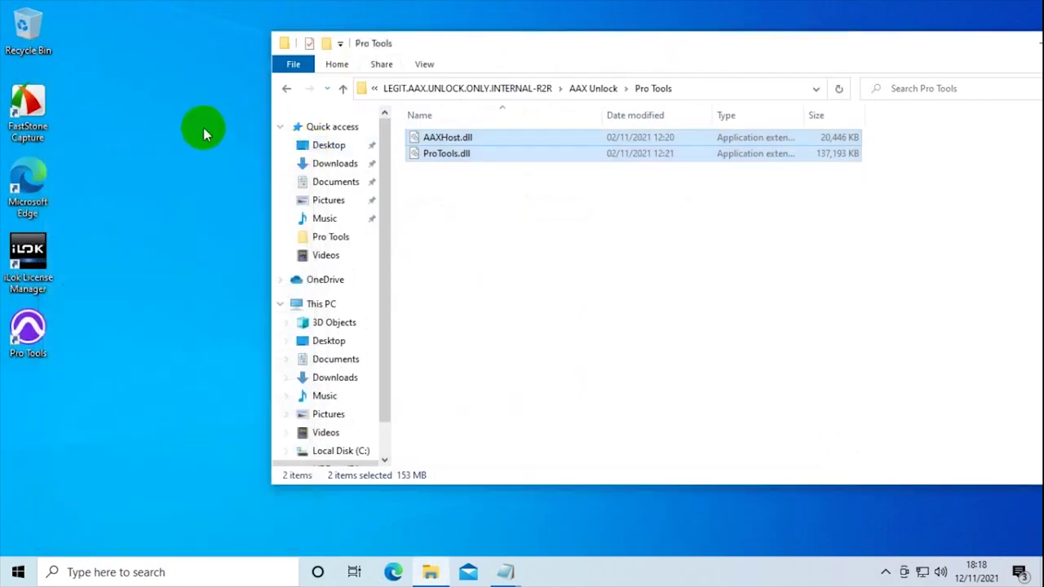
drag(624, 33, 701, 44)
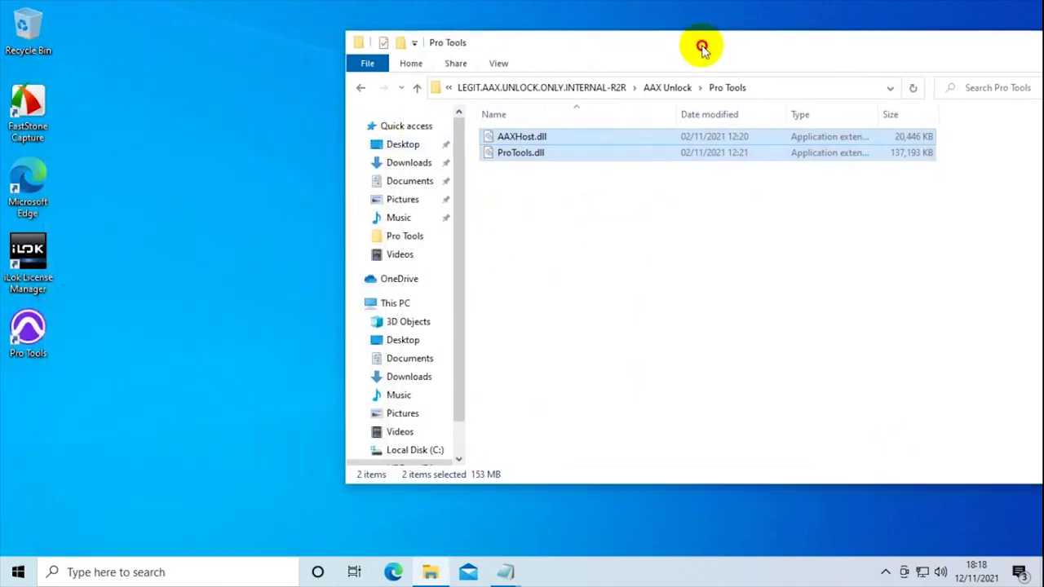
click(361, 89)
click(359, 88)
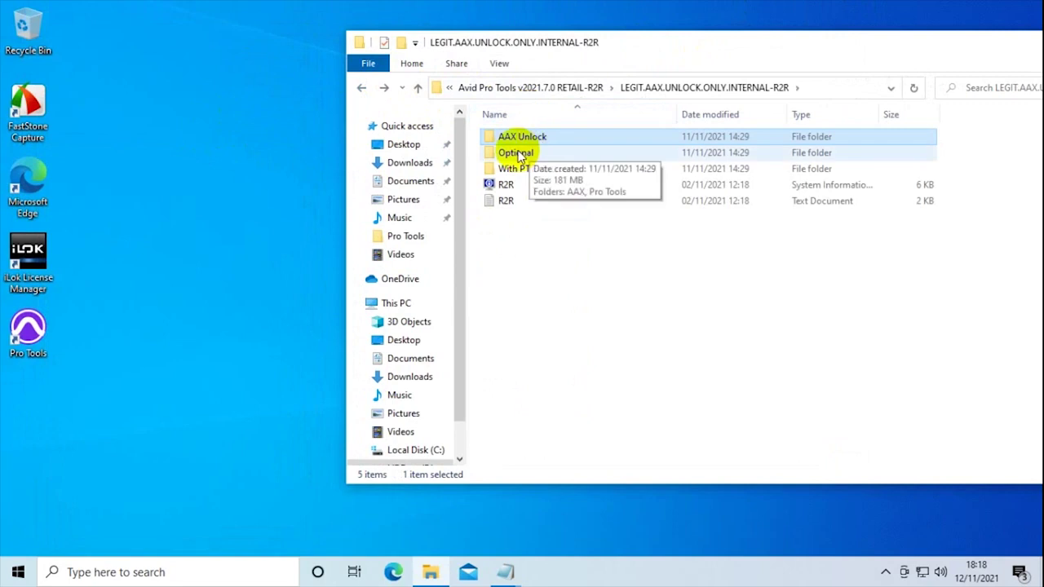
double_click(514, 153)
double_click(509, 138)
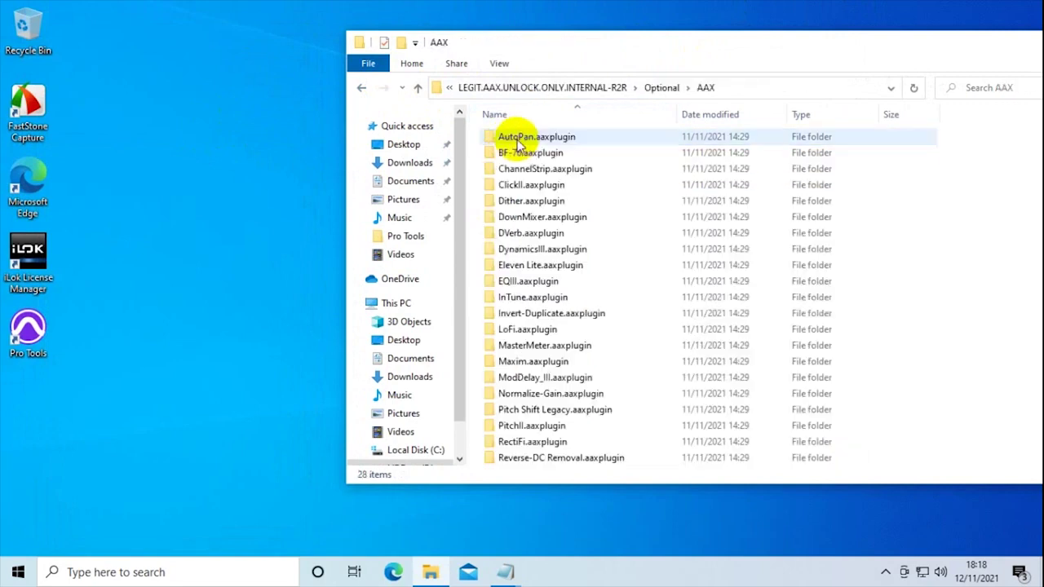
- Select all 28 .aaxplugin folders from AutoPan down and copy them
click(550, 168)
right_click(550, 167)
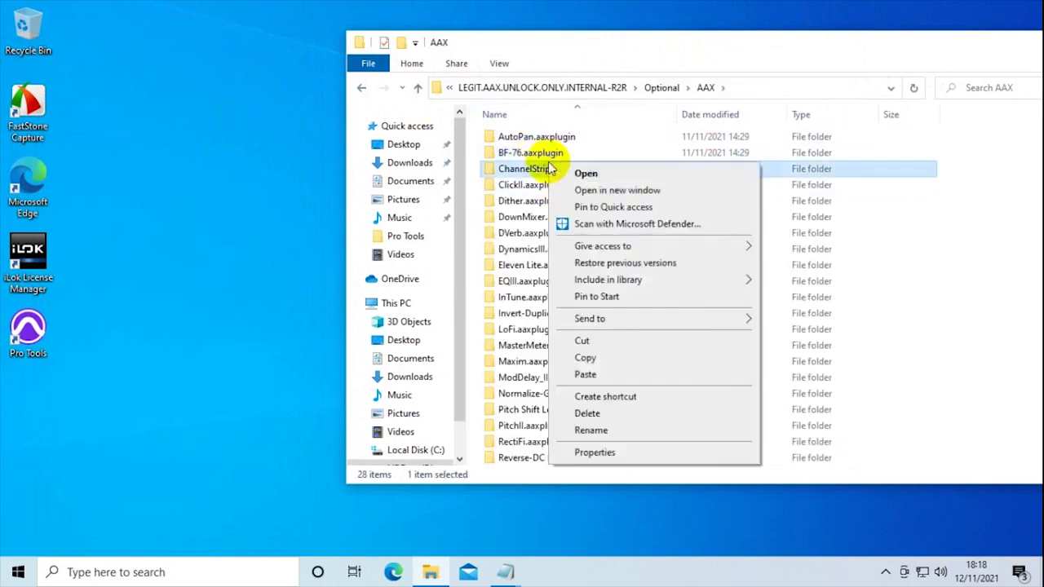
click(668, 27)
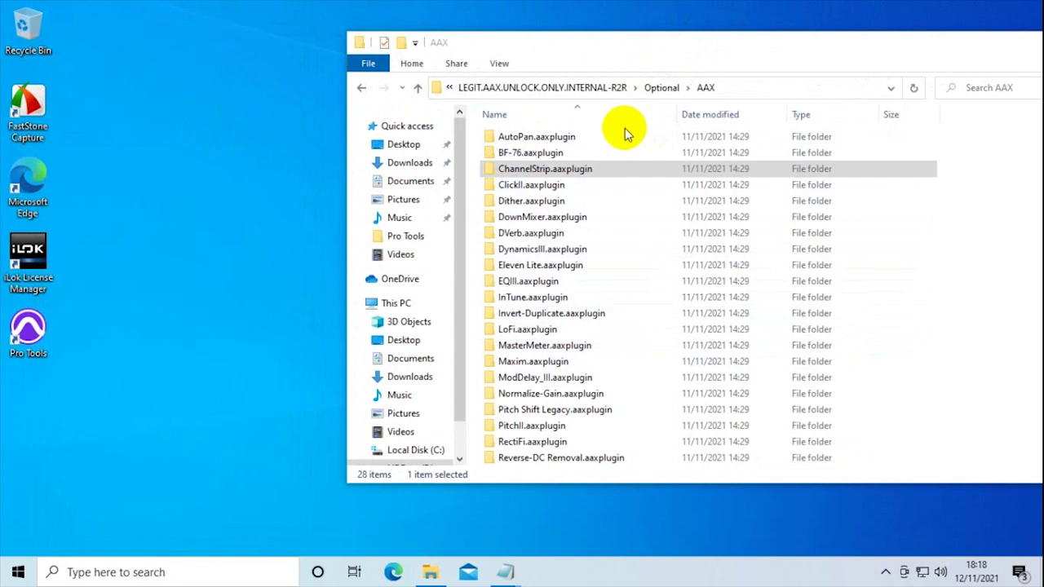
click(559, 137)
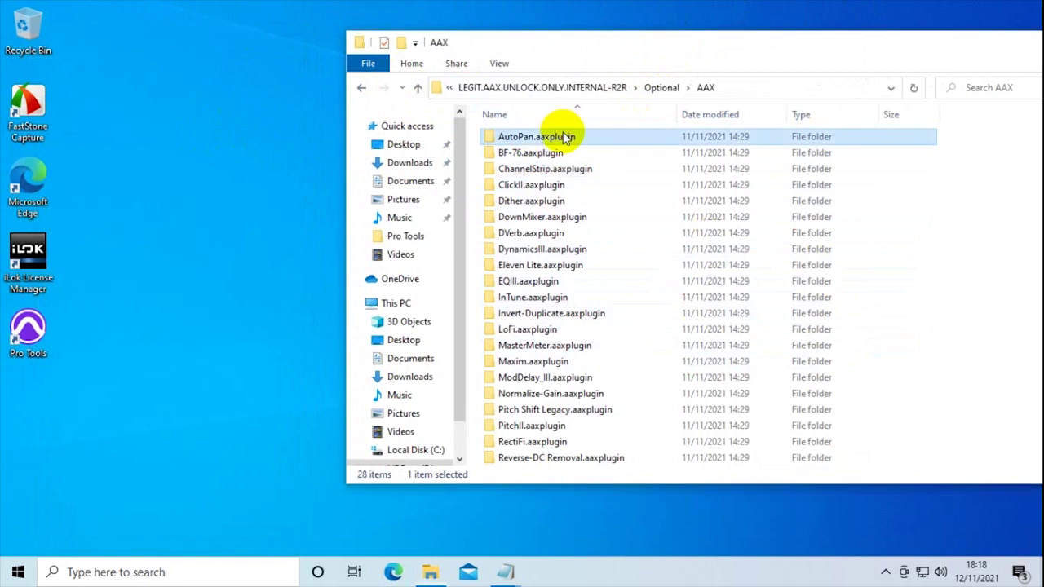
shift+click(534, 457)
scroll(583, 400, down, 3)
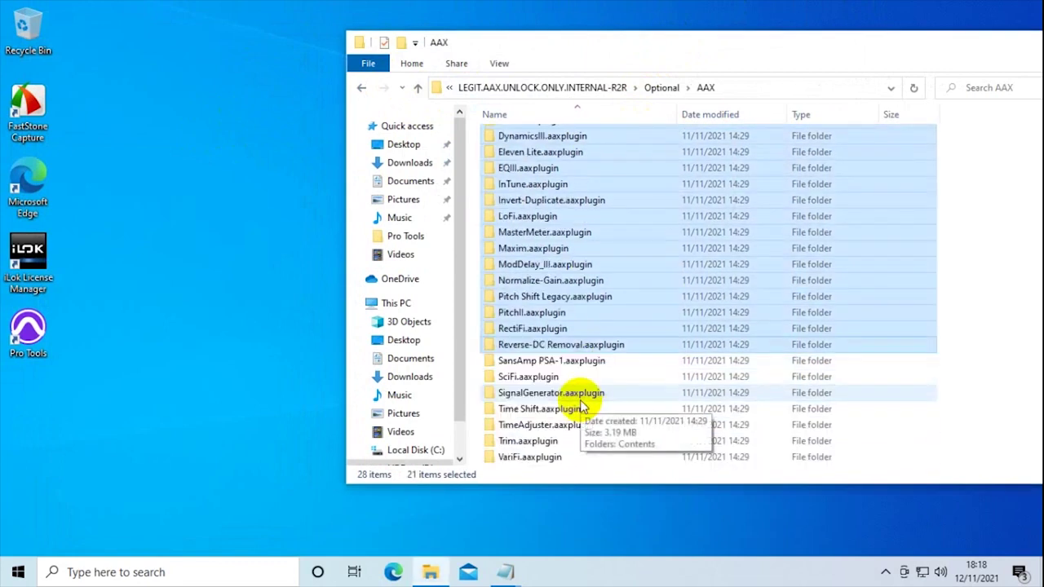
shift+click(524, 456)
scroll(559, 400, up, 3)
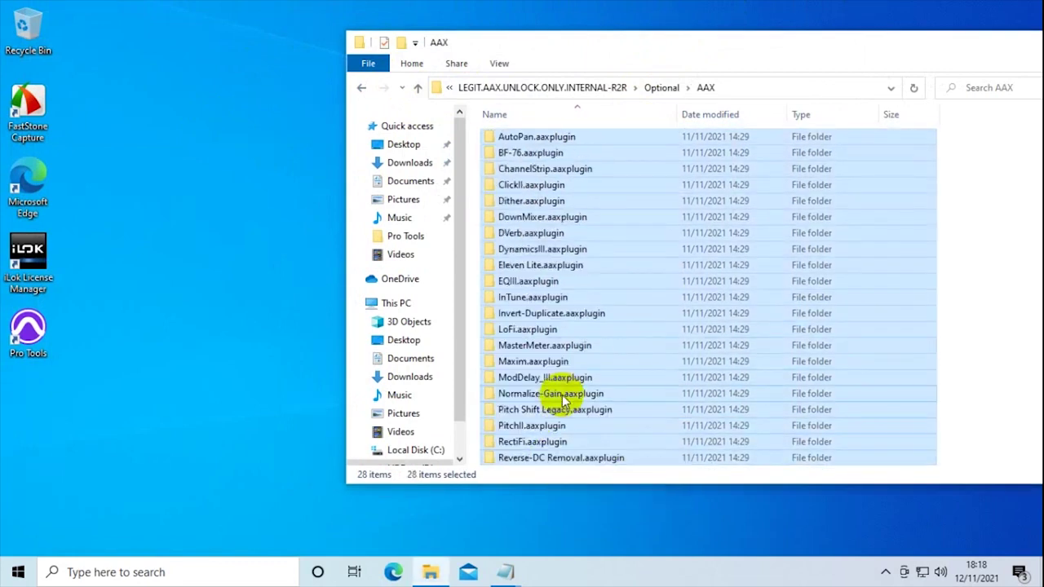
right_click(571, 253)
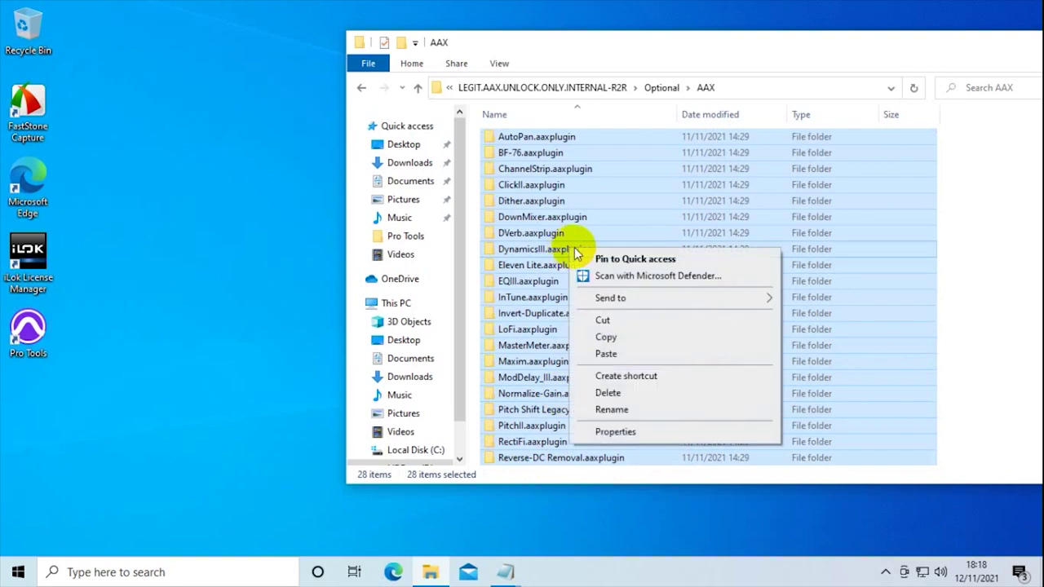
click(605, 336)
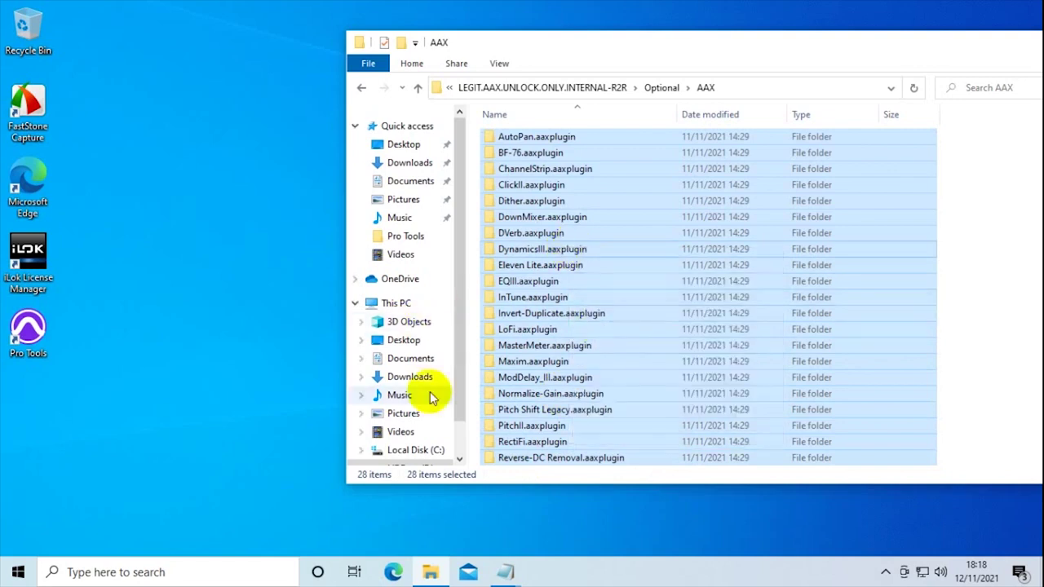
- Browse into Program Files (x86)\Avid\Pro Tools on C:, then back up to Program Files (x86)
click(429, 453)
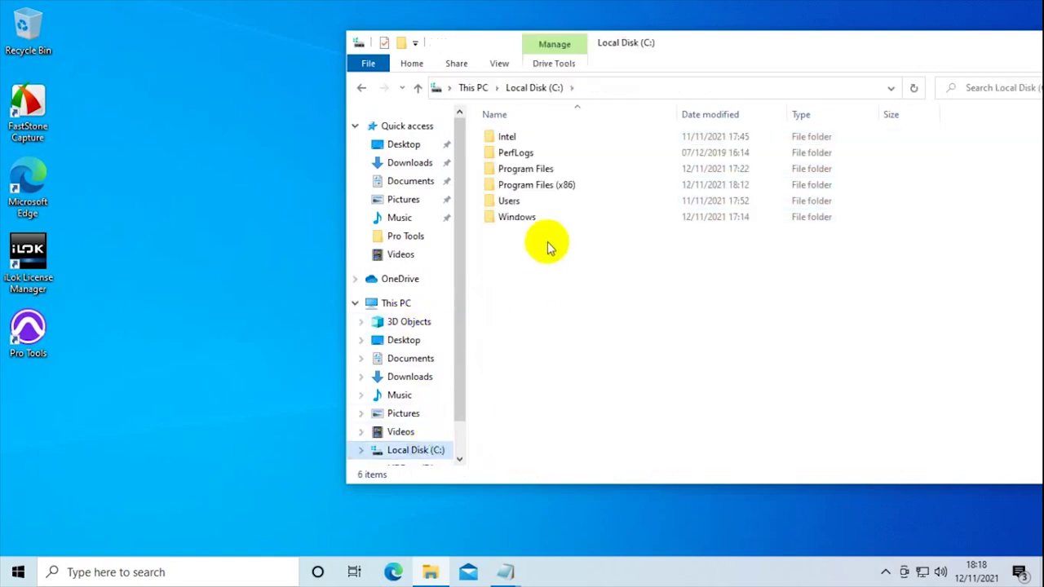
double_click(549, 185)
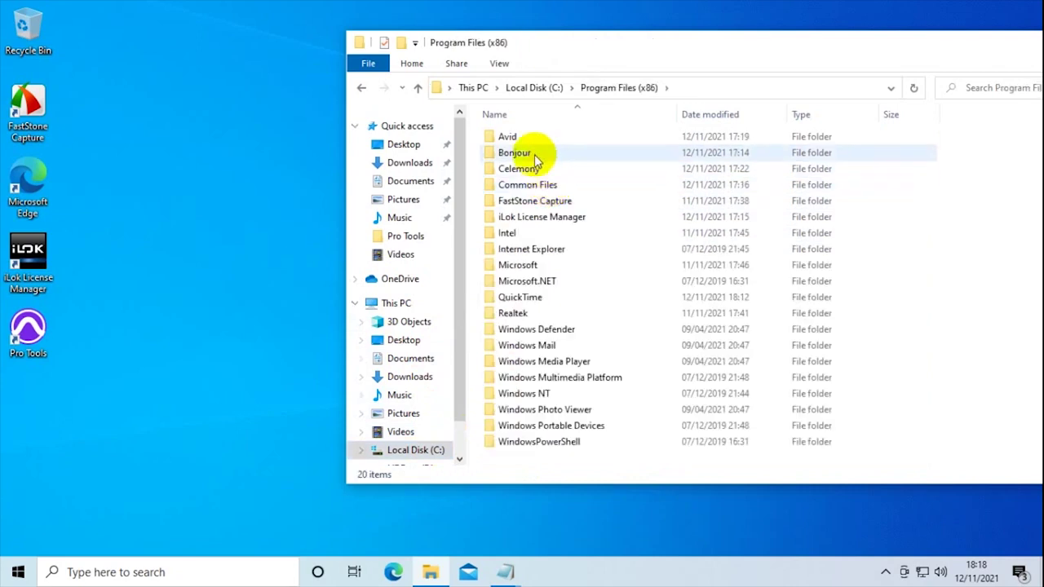
double_click(522, 137)
double_click(543, 155)
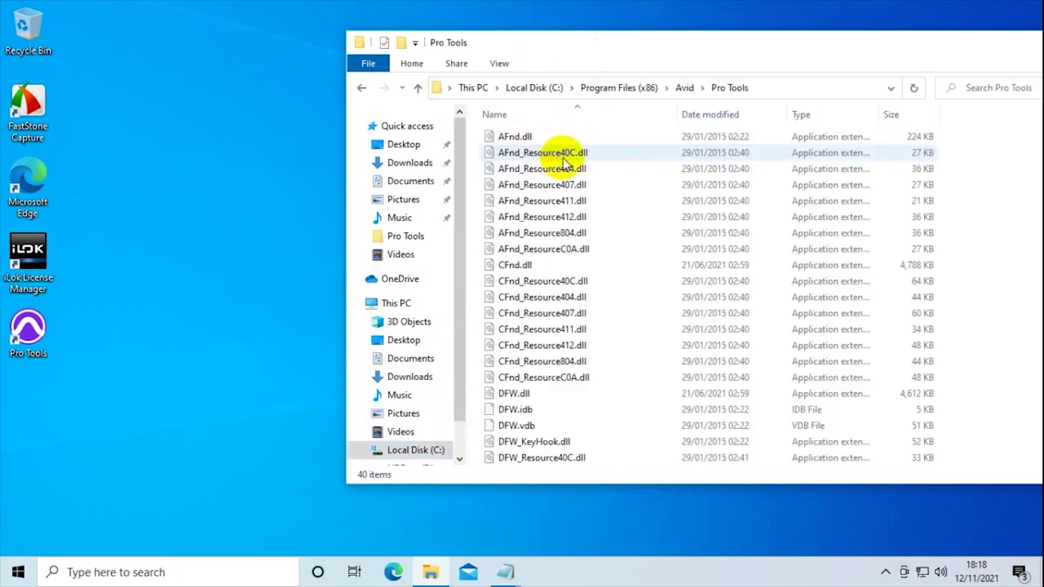
scroll(571, 265, down, 6)
scroll(575, 269, up, 5)
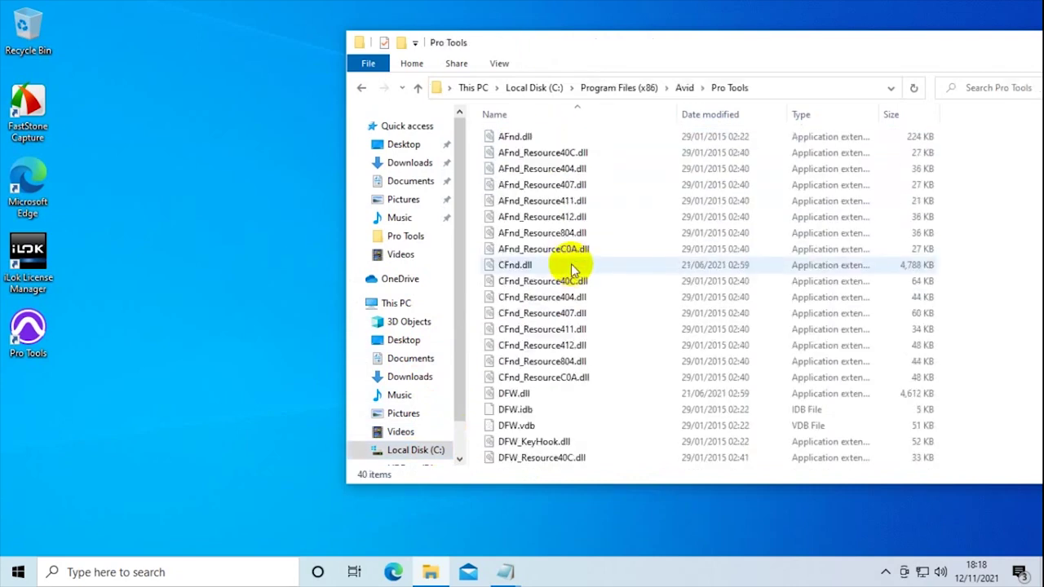
click(360, 88)
click(361, 87)
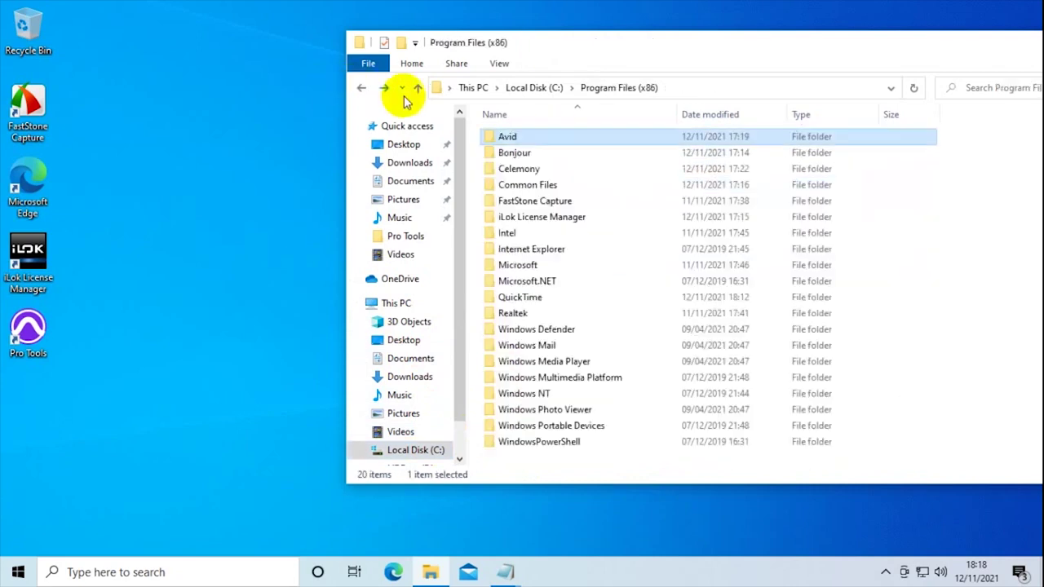
- Paste the plug-ins into Common Files\Avid\Audio\Plug-Ins, replacing same-named ones, then go back
double_click(541, 186)
double_click(522, 137)
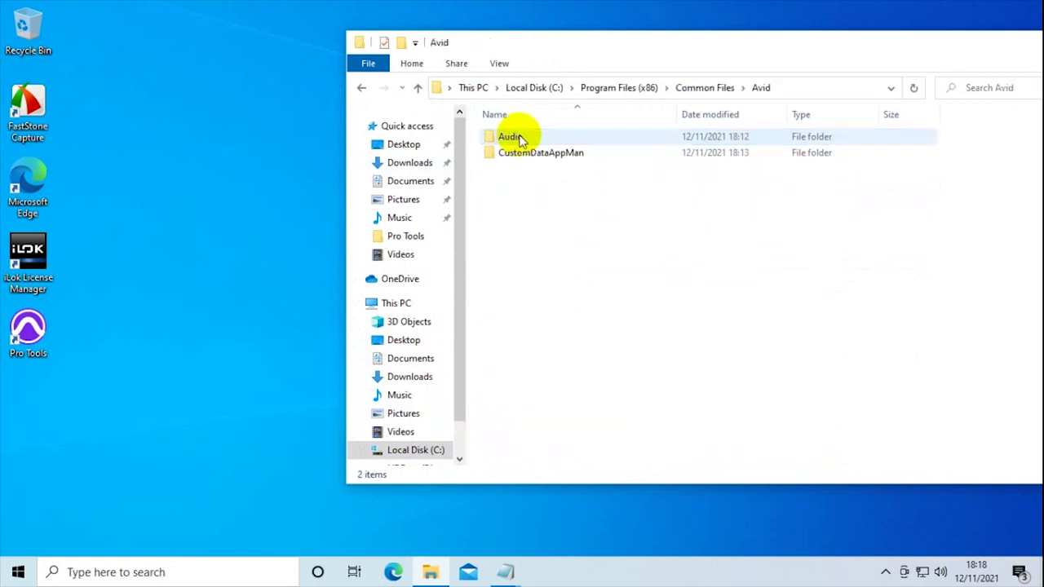
double_click(519, 138)
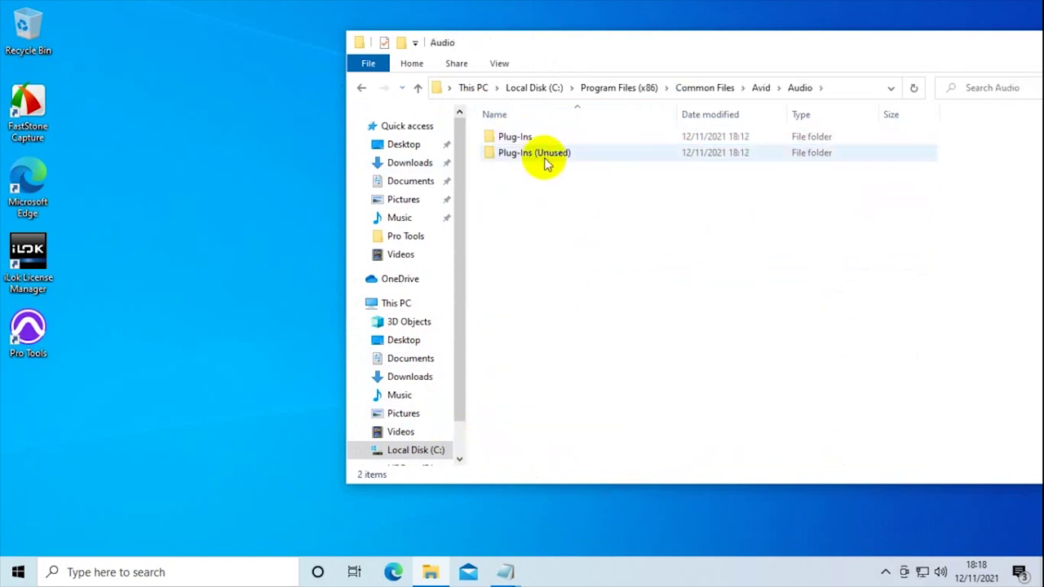
double_click(522, 136)
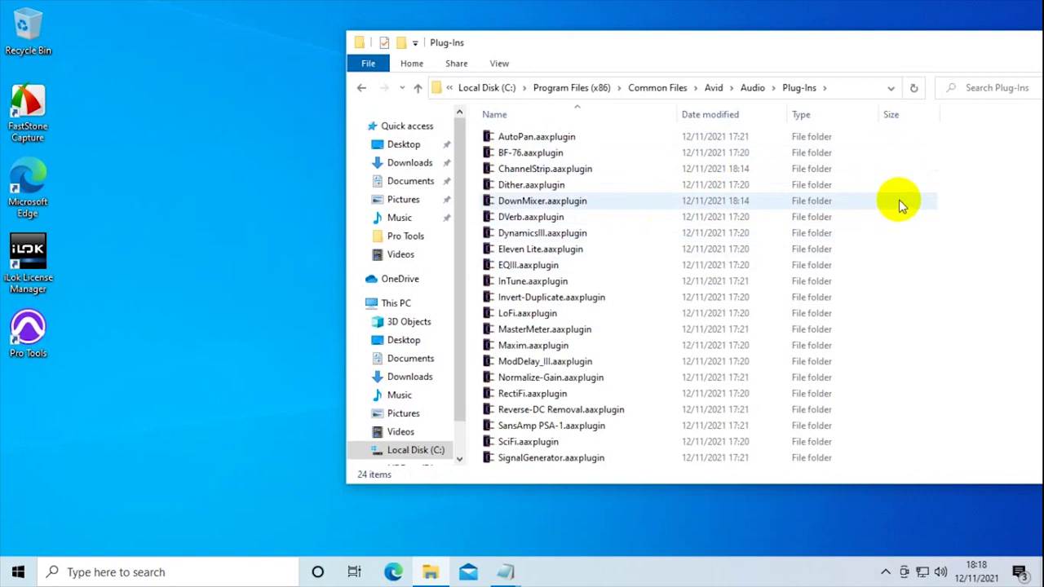
right_click(934, 205)
click(913, 305)
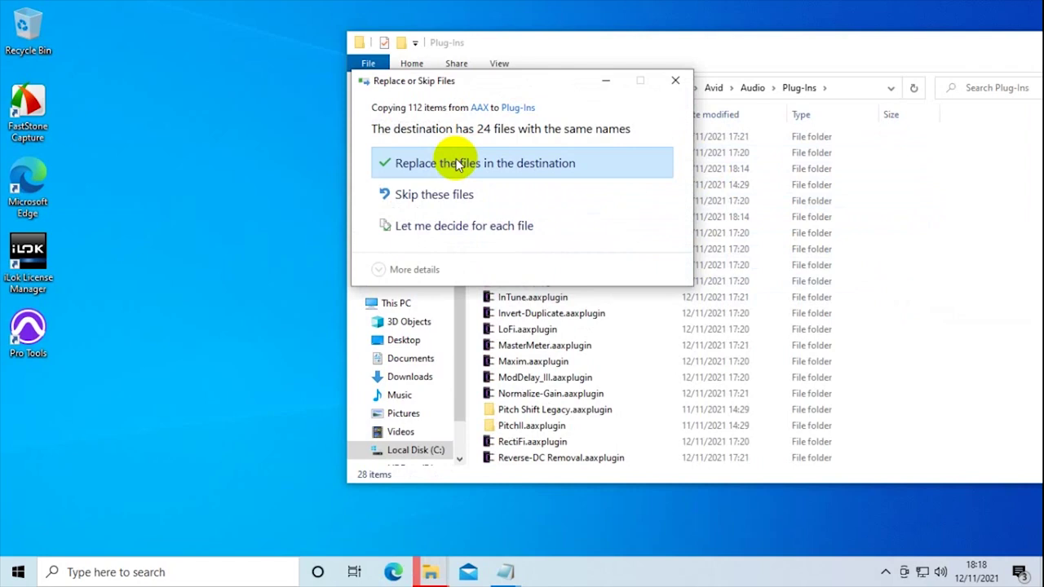
click(457, 164)
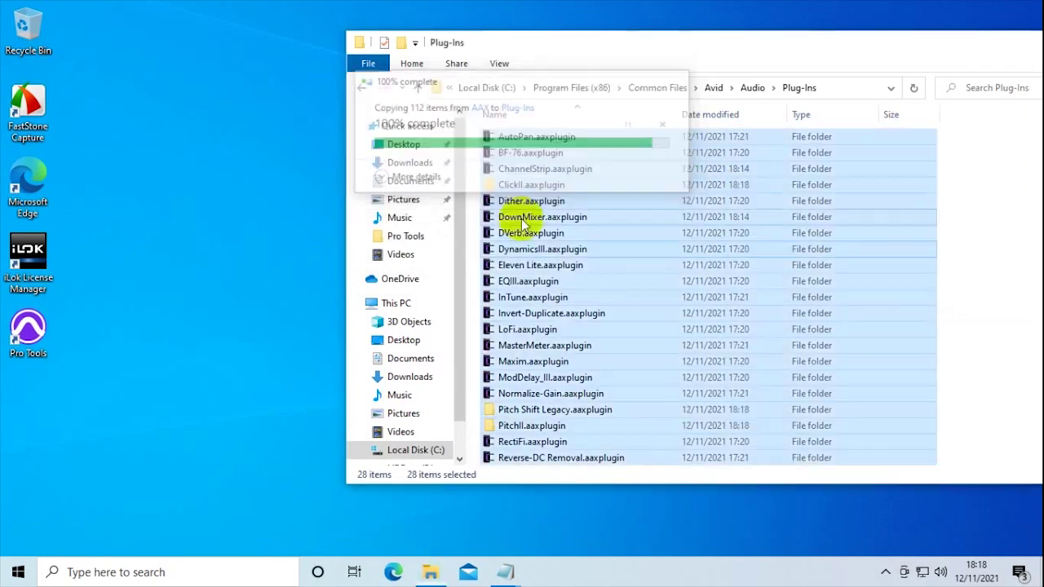
click(359, 87)
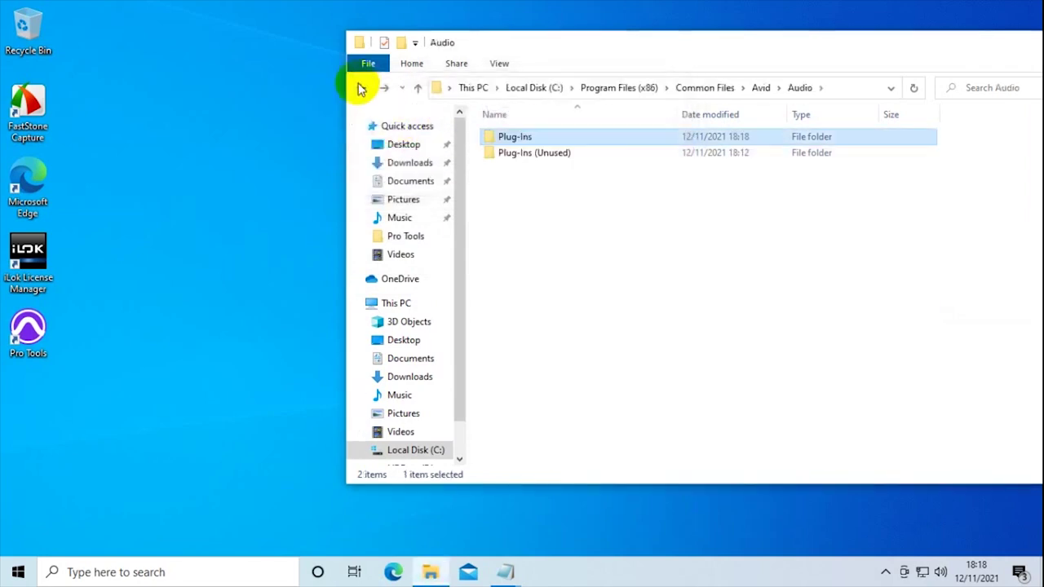
- Navigate from C: to Program Files\Common Files\Avid\Audio\Plug-Ins
click(361, 88)
click(361, 88)
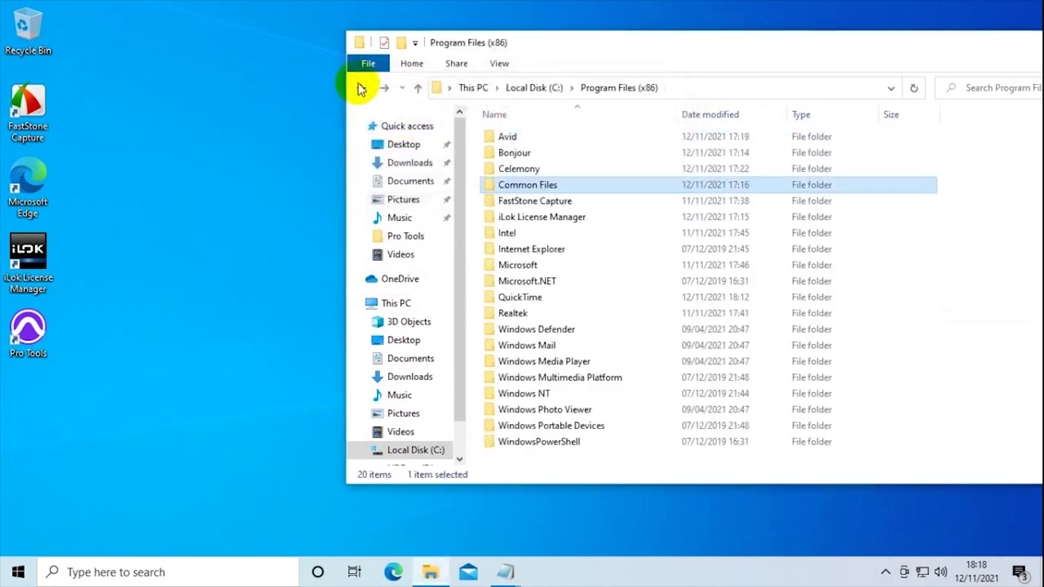
click(361, 88)
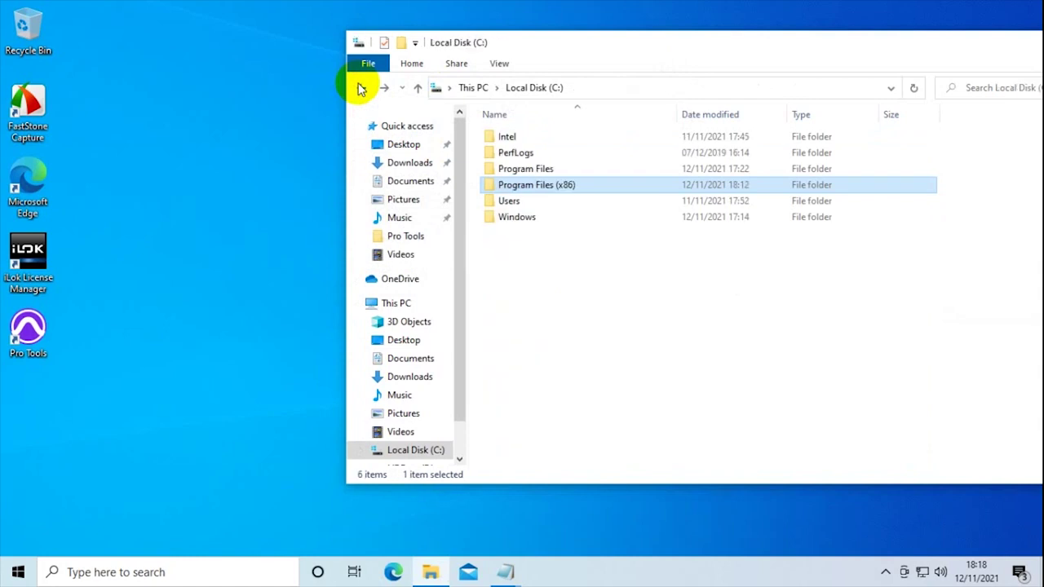
double_click(526, 169)
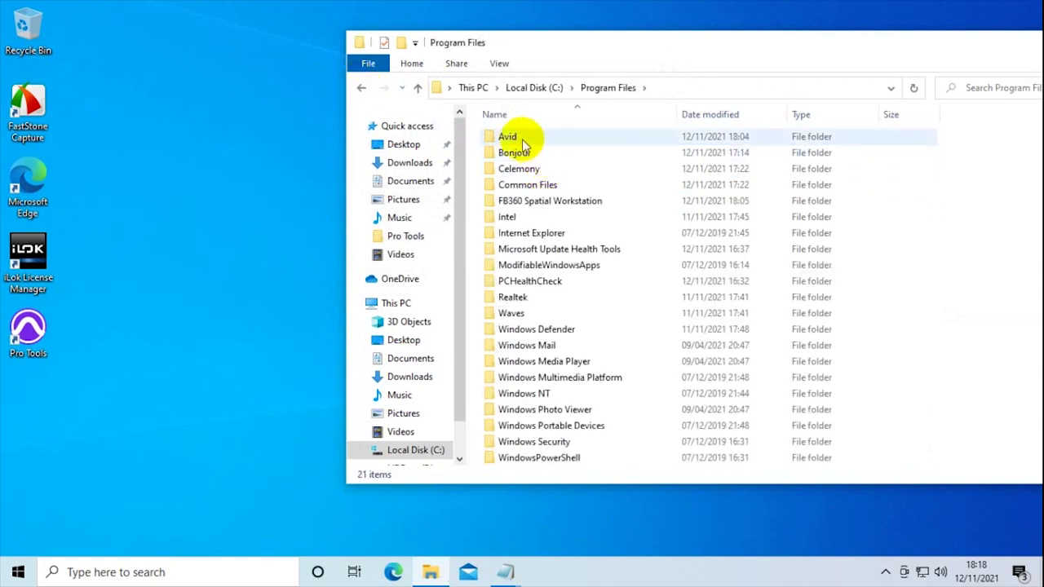
click(522, 139)
double_click(521, 139)
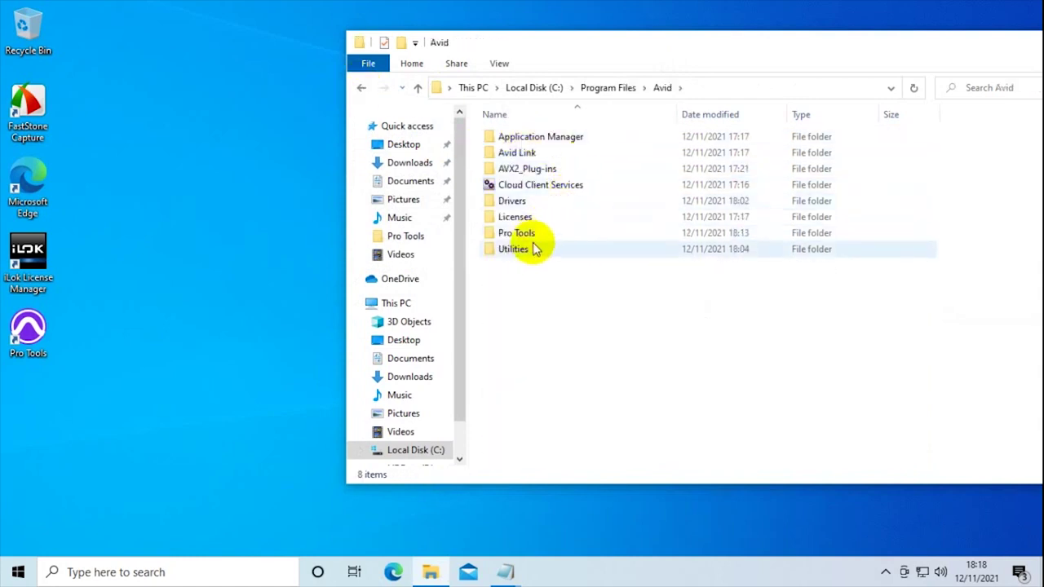
click(361, 88)
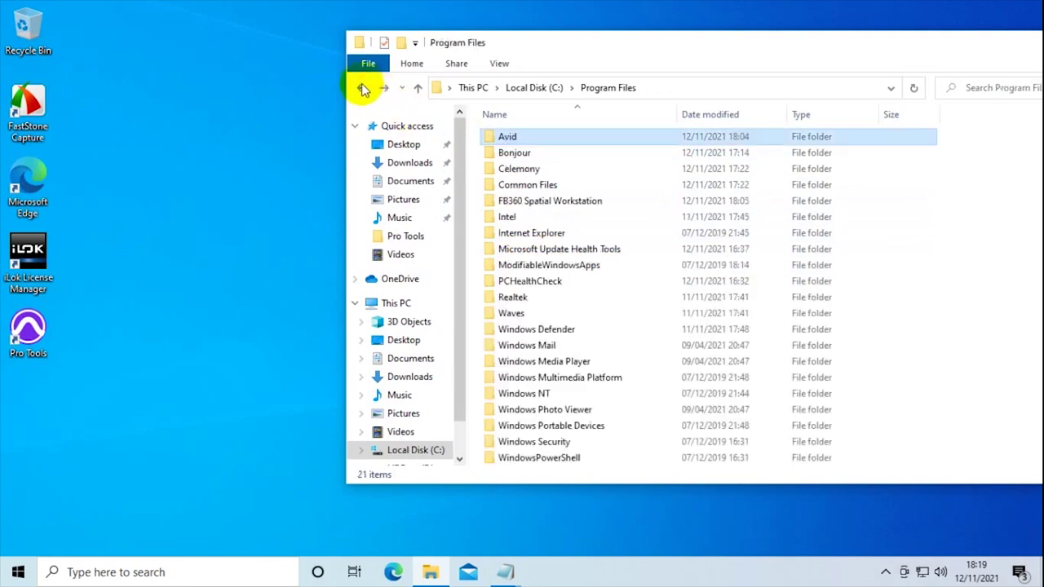
double_click(550, 184)
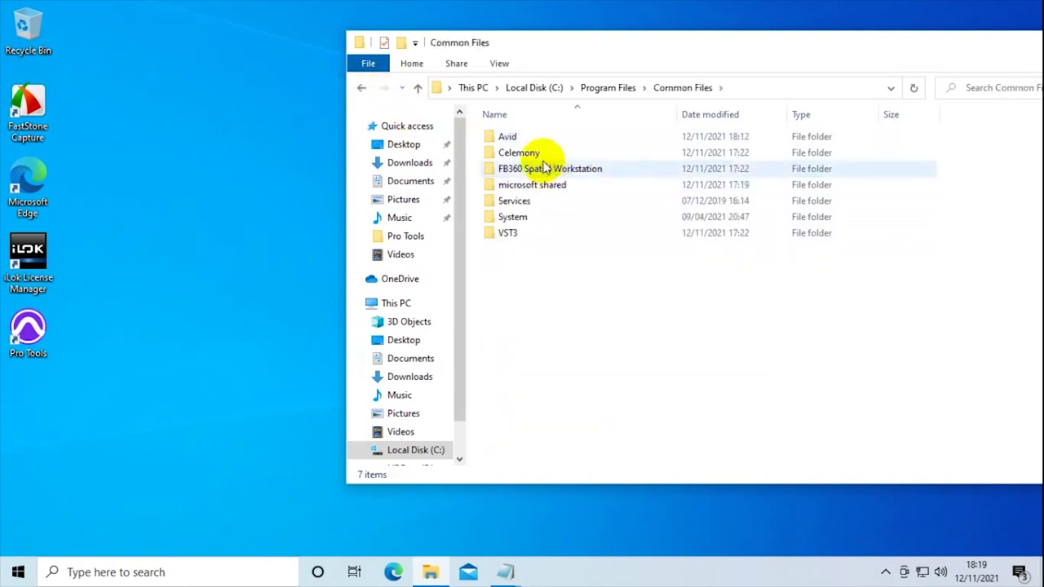
double_click(517, 135)
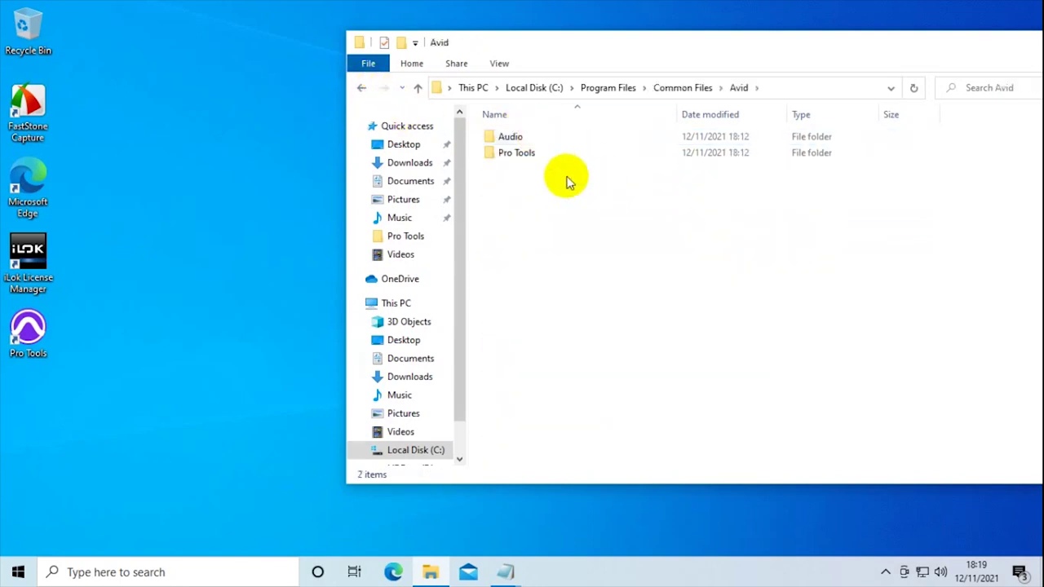
double_click(530, 139)
double_click(542, 140)
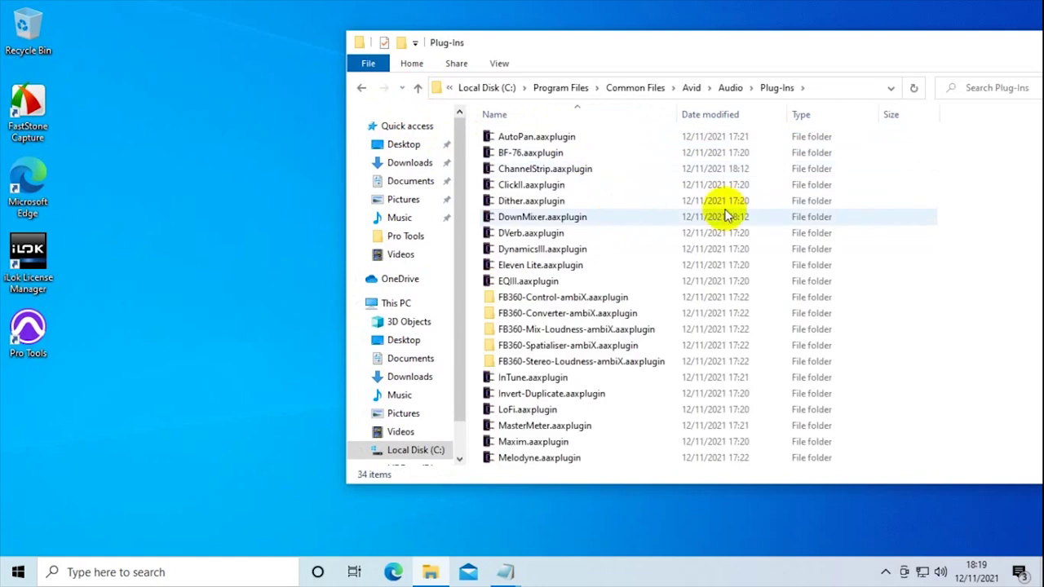
- Paste the AAX plug-ins there, skipping files that already exist, and close File Explorer
right_click(895, 202)
click(913, 301)
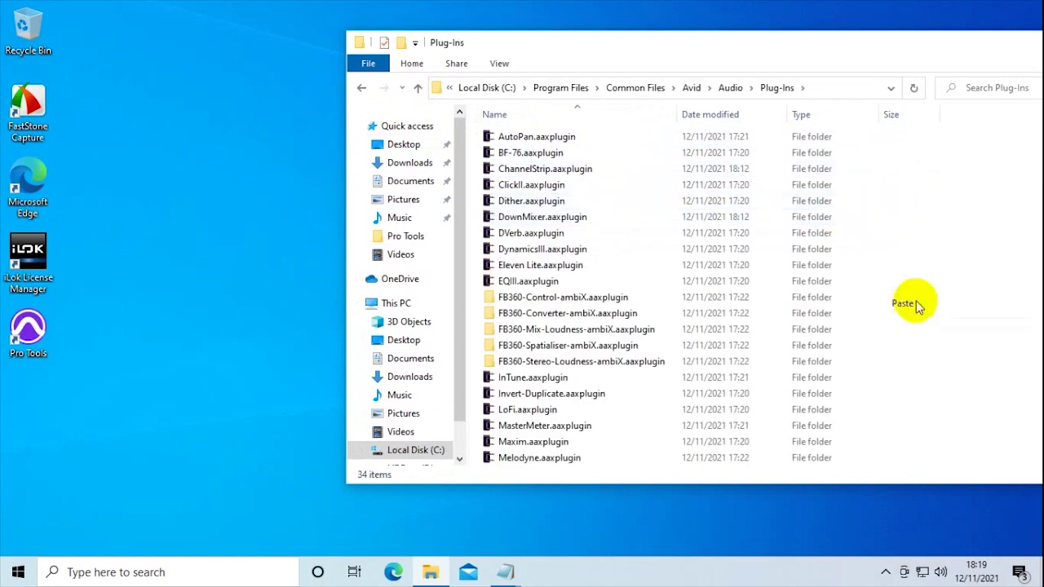
click(623, 209)
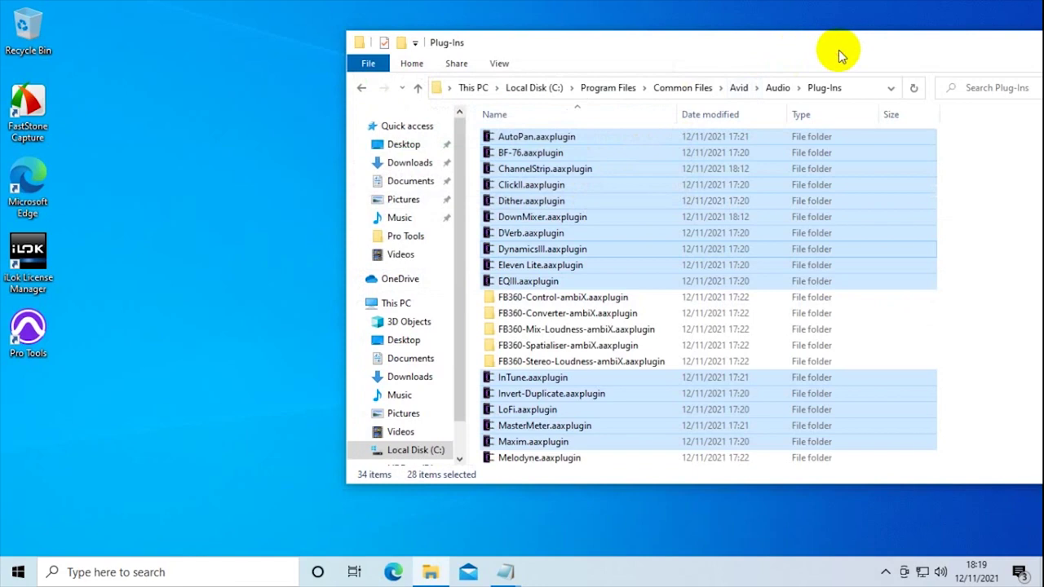
drag(792, 31, 543, 27)
click(916, 24)
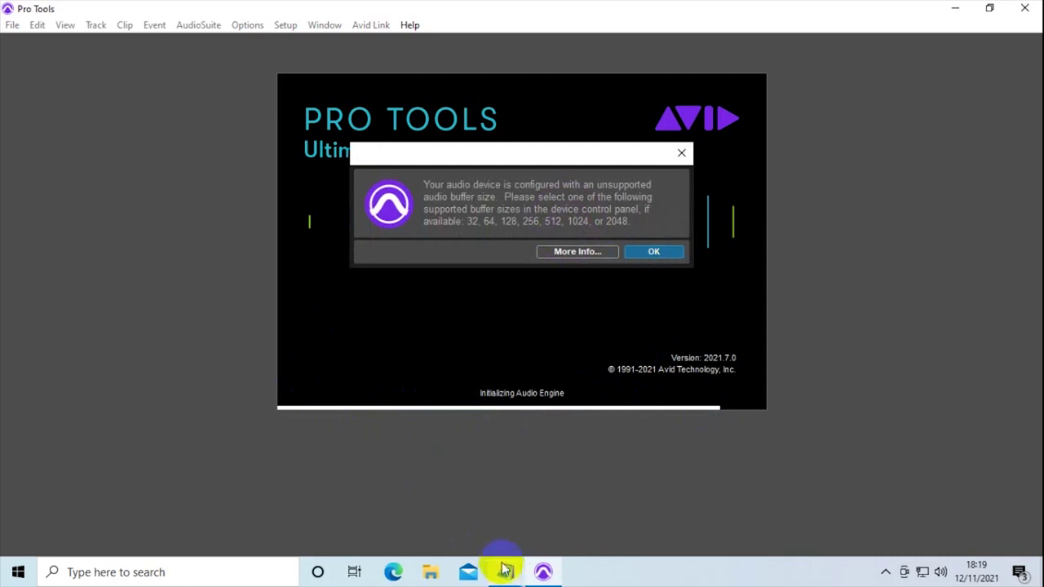
- Let Pro Tools 2021.7.0 load until the unsupported audio buffer size warning (32 to 2048) appears
mouse_move(505, 572)
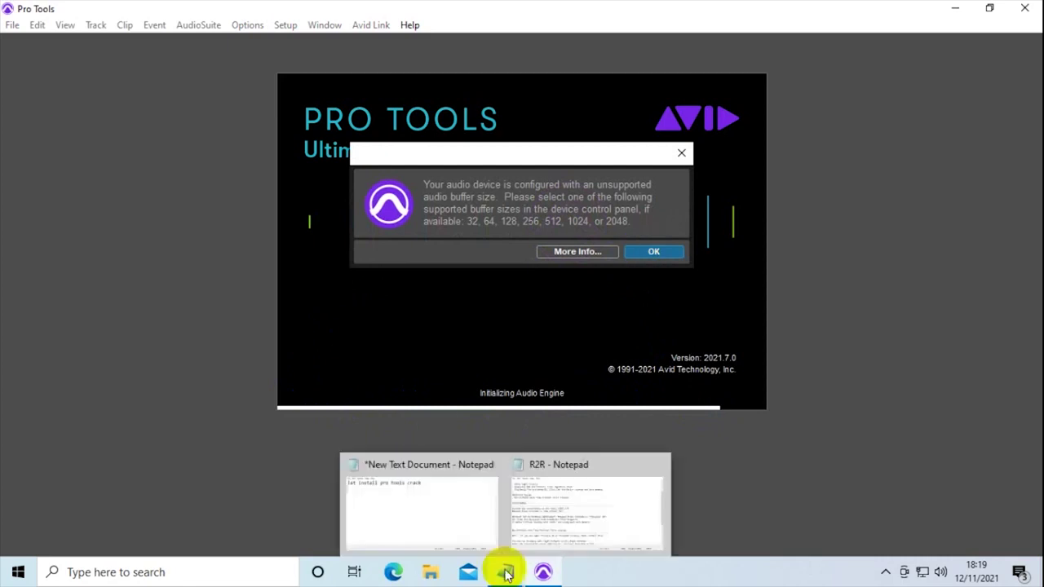